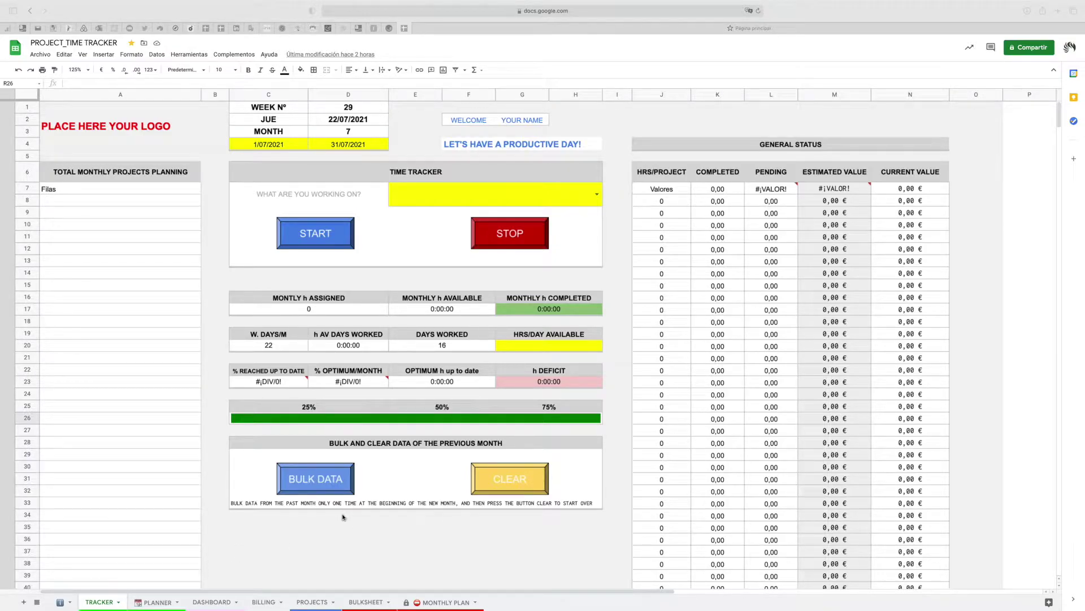
scroll(343, 516, "down", 2)
scroll(342, 516, "up", 2)
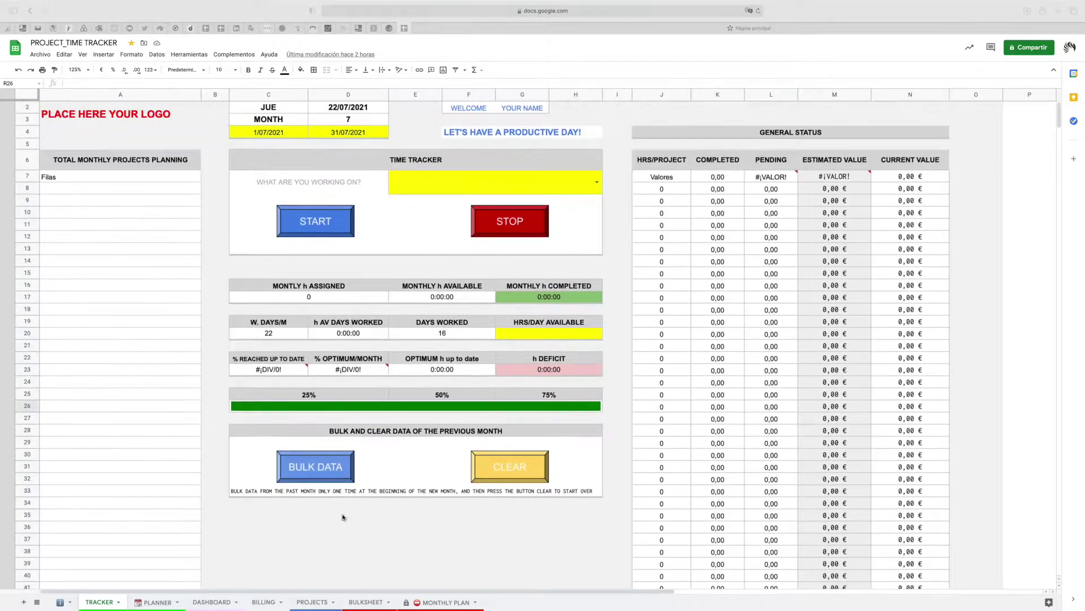
scroll(342, 517, "down", 4)
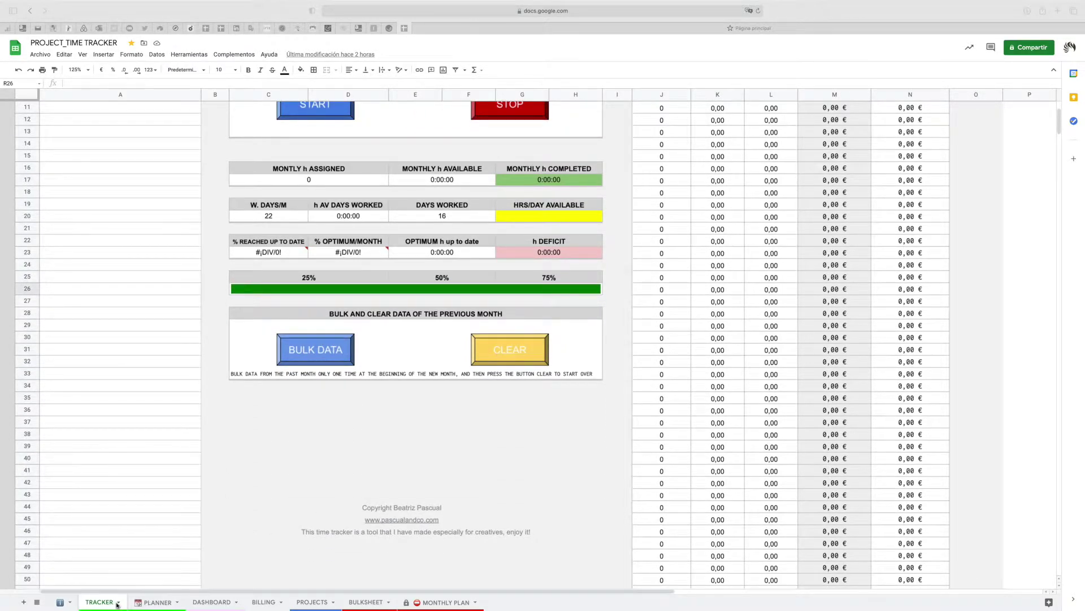
- Bring up the options for making a copy of the spreadsheet and cancel without copying
left_click(40, 56)
left_click(40, 55)
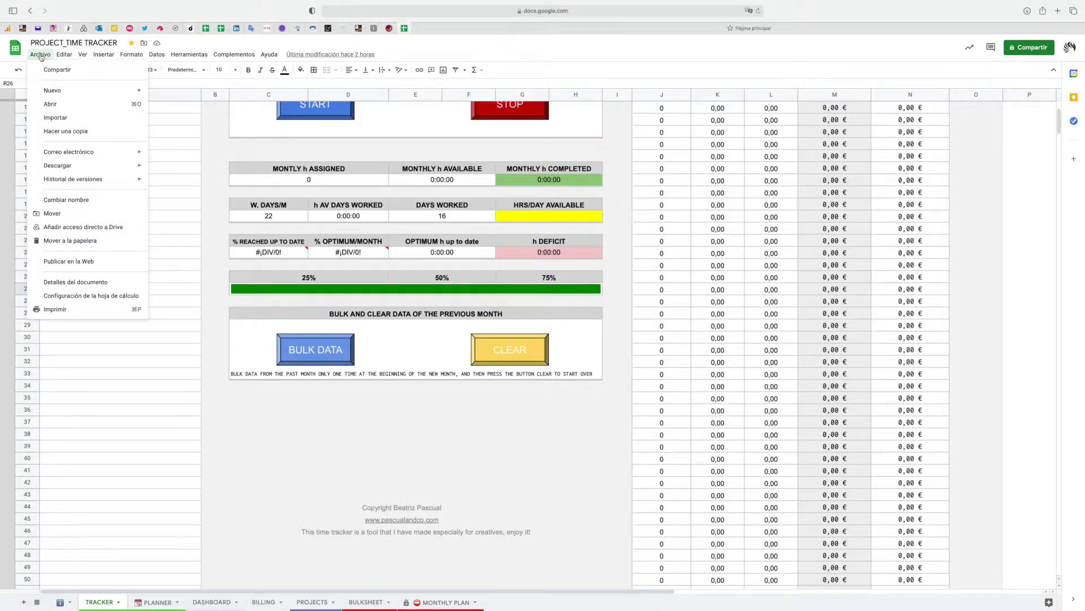
left_click(72, 132)
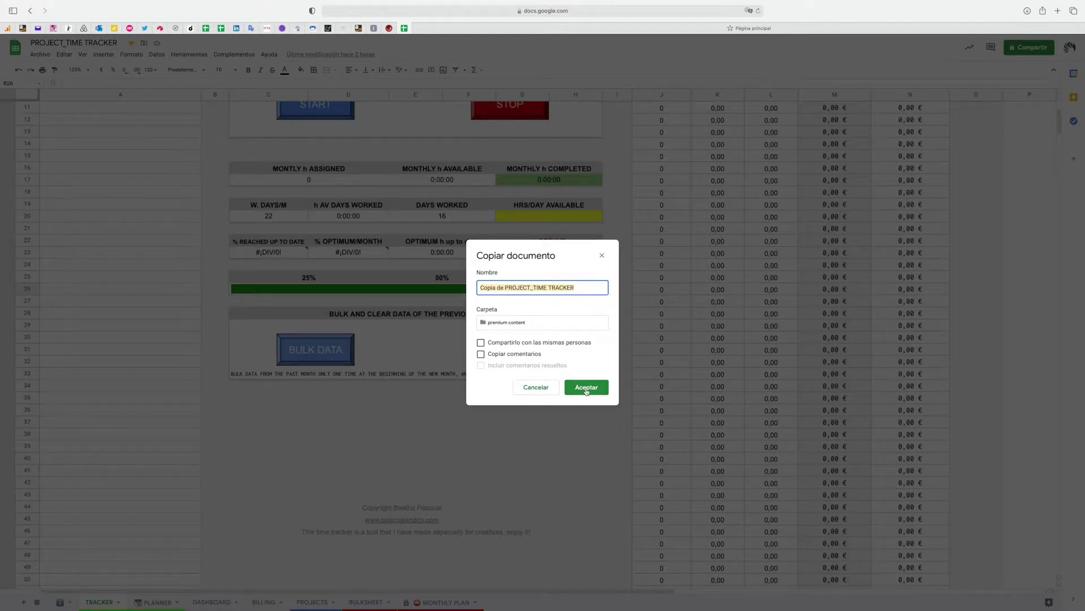
left_click(536, 389)
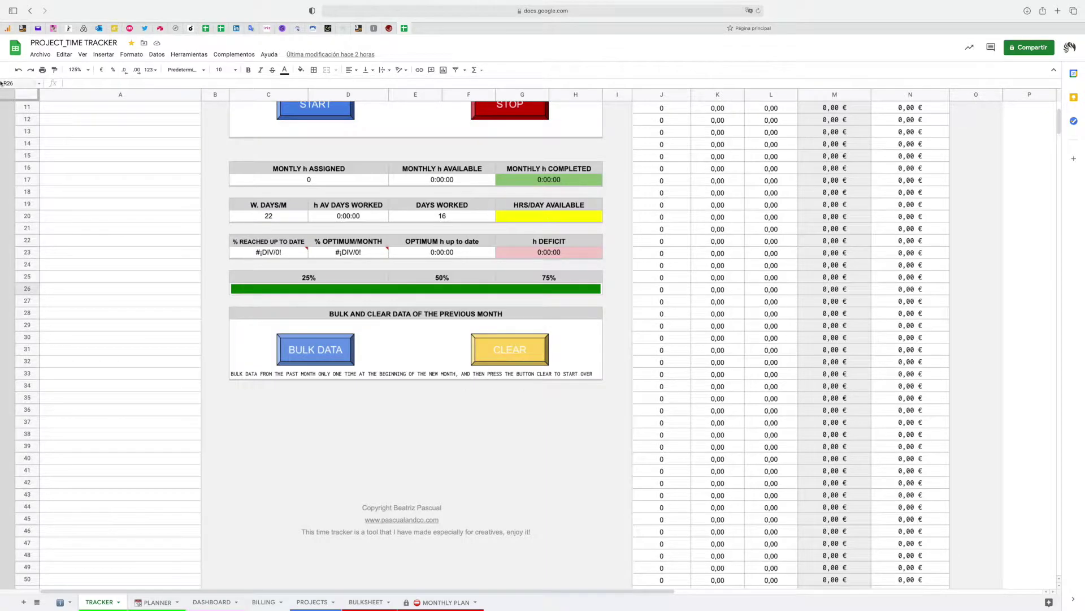
- Review the regional and time zone choices in the spreadsheet settings and cancel without saving
left_click(36, 56)
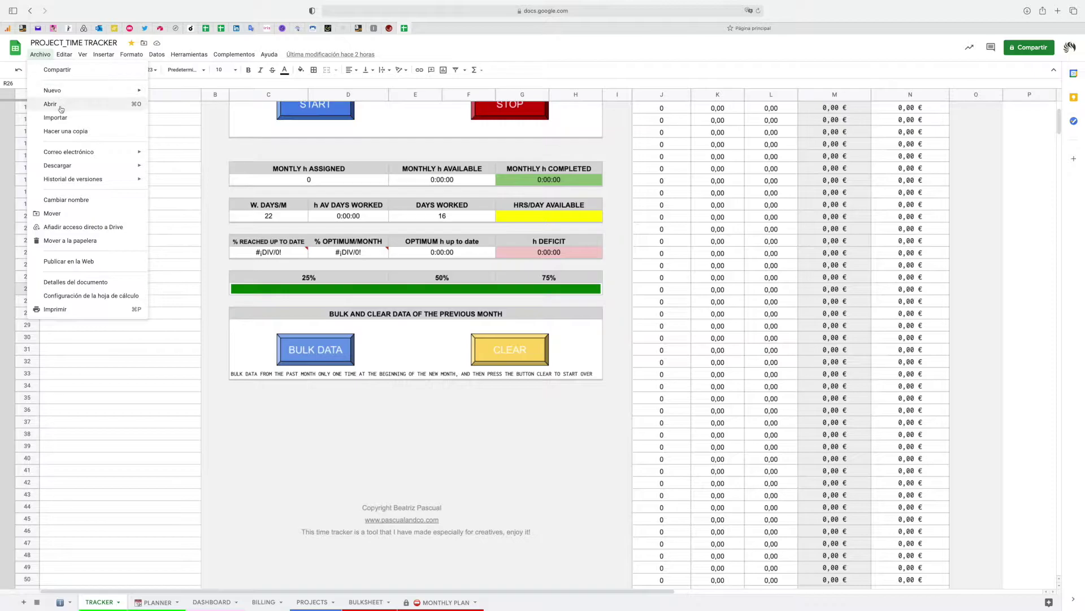
left_click(102, 296)
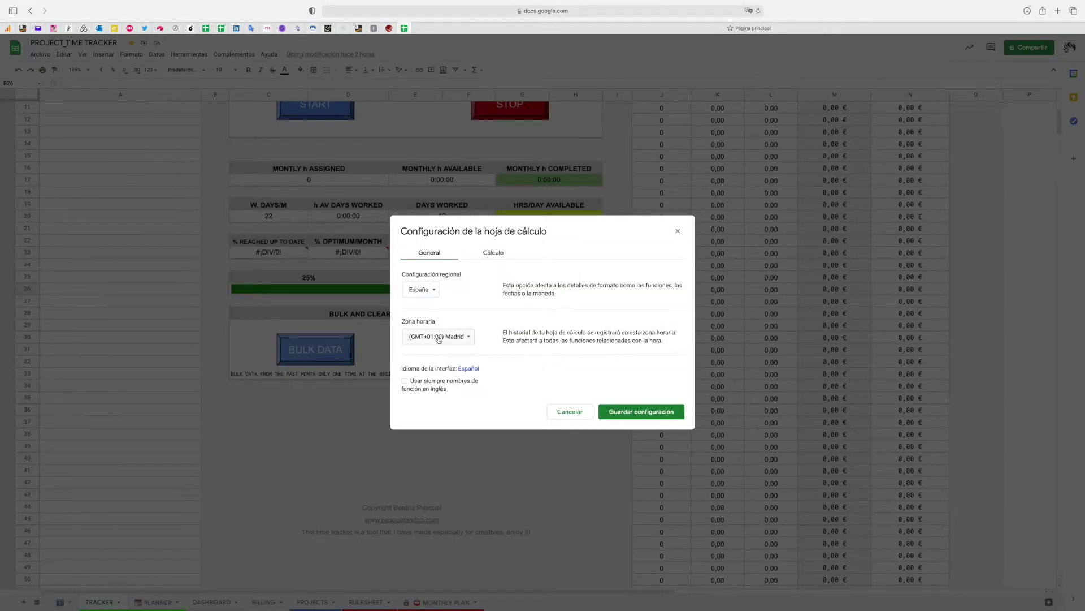
left_click(437, 291)
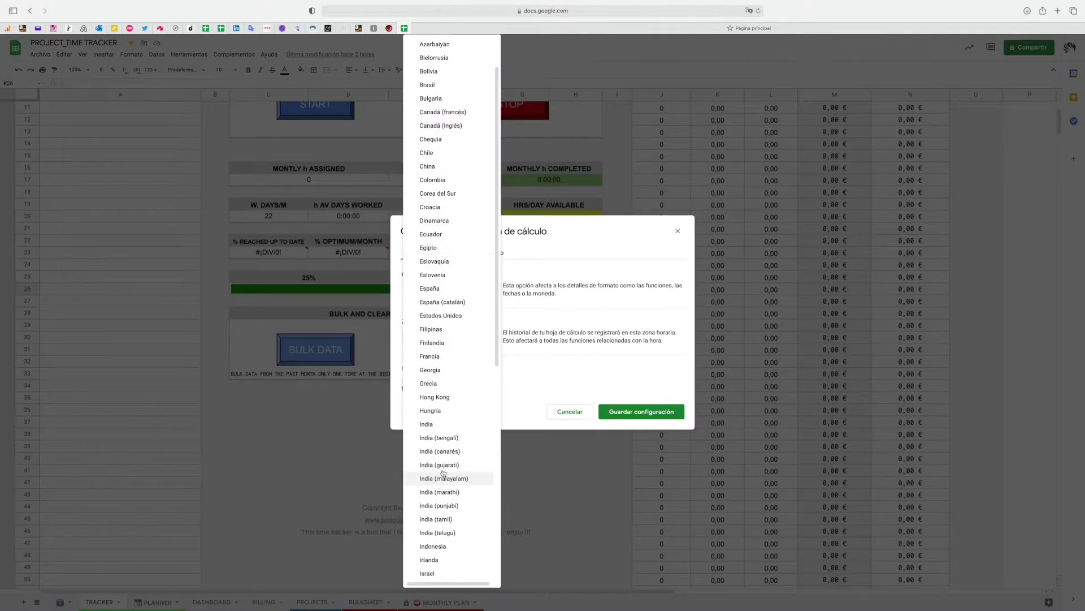
left_click(509, 444)
left_click(471, 338)
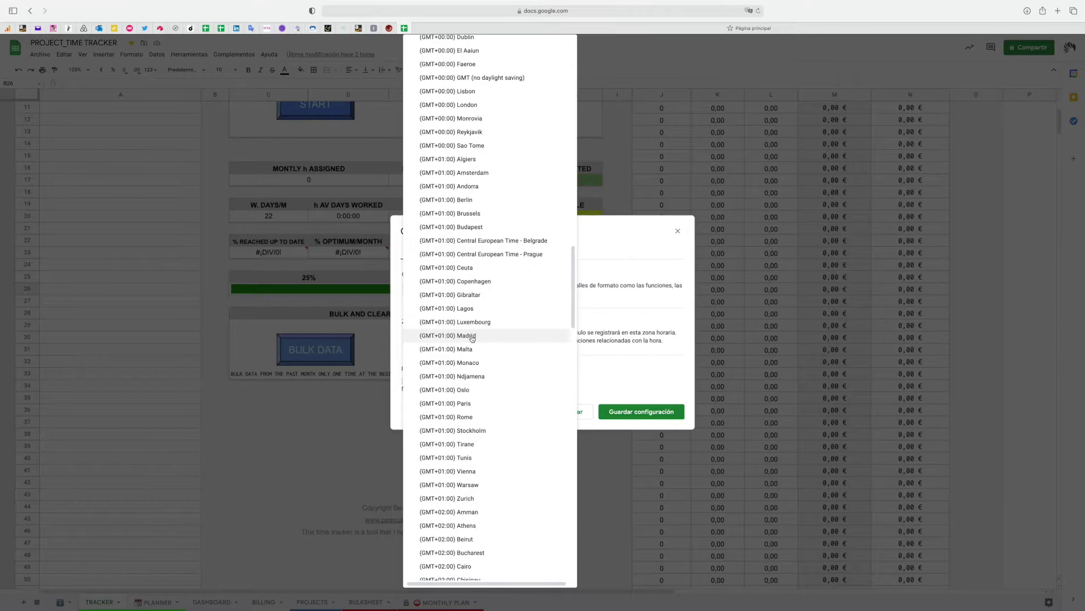
left_click(605, 375)
left_click(573, 412)
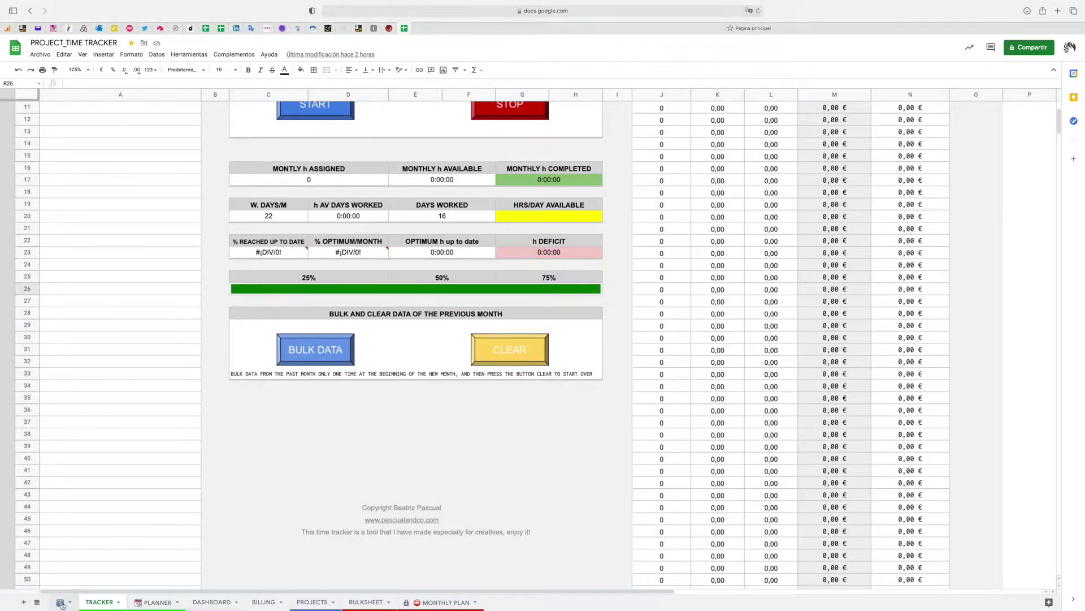
- Open the instructions sheet and read the crucial script instructions down to the spreadsheet tabs section
left_click(61, 603)
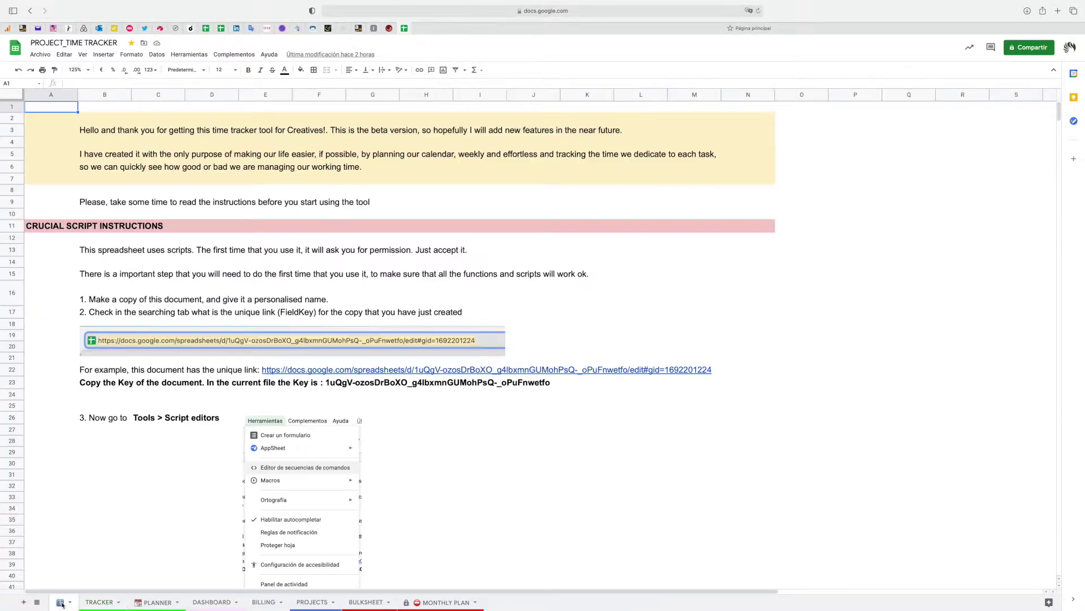
left_click(623, 437)
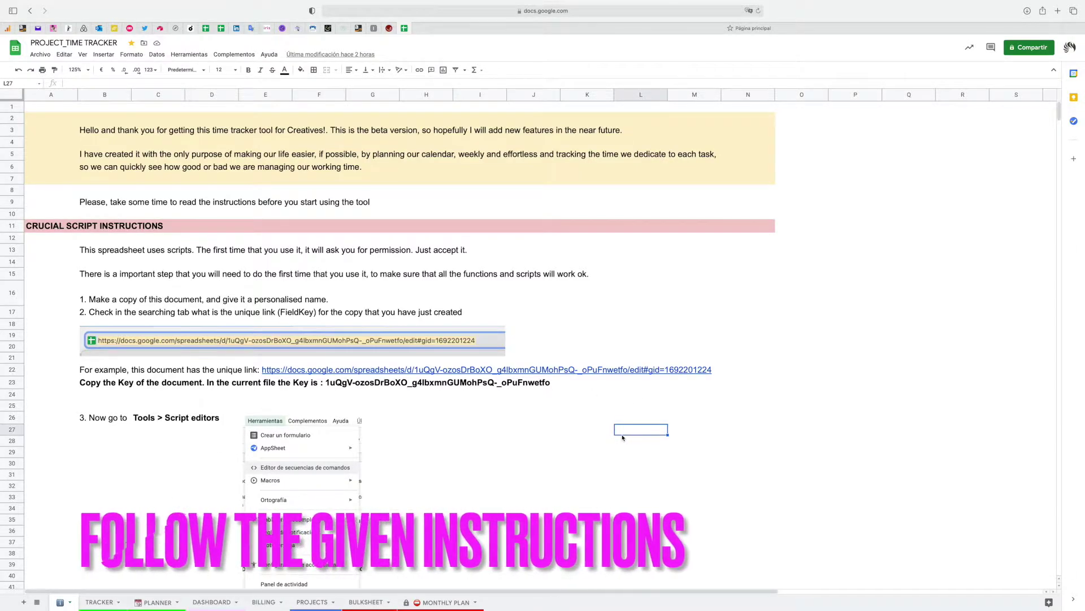
scroll(28, 216, "down", 1)
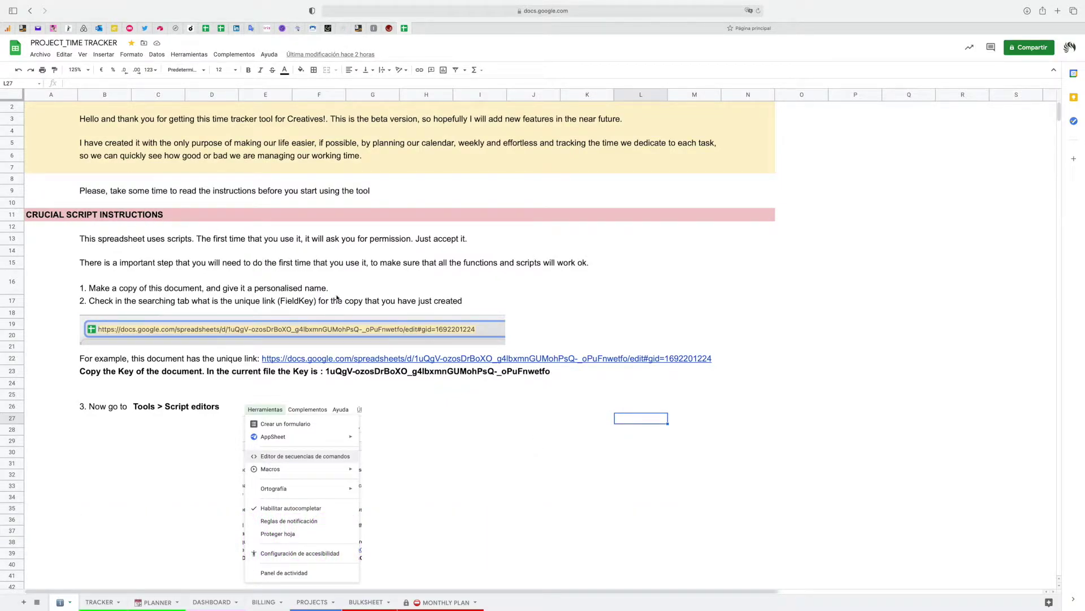
scroll(337, 298, "down", 5)
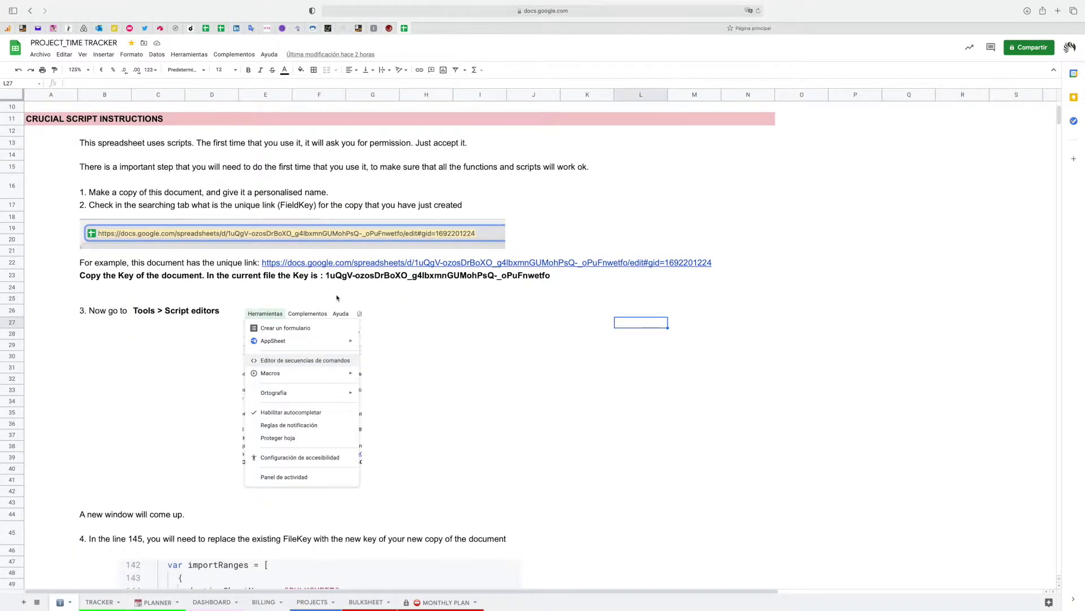
scroll(337, 298, "down", 4)
scroll(337, 298, "down", 4)
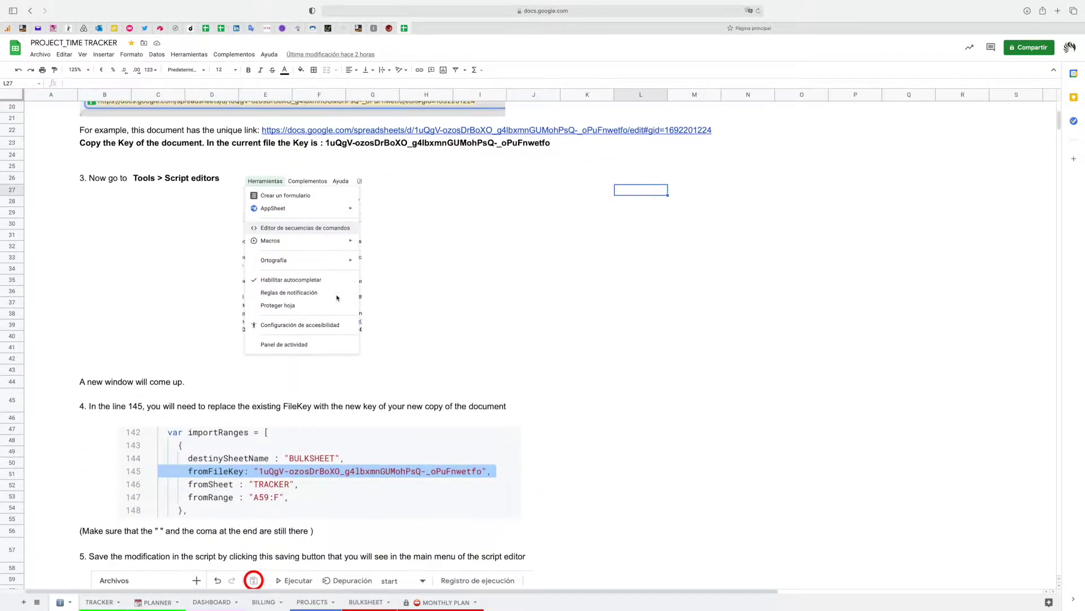
scroll(337, 298, "down", 7)
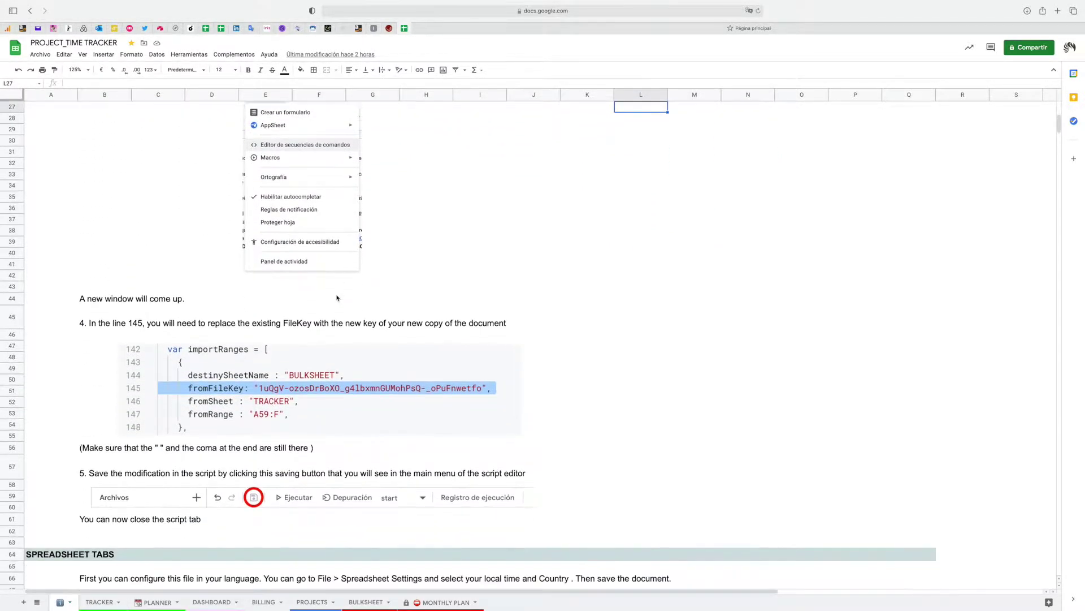
scroll(337, 298, "down", 3)
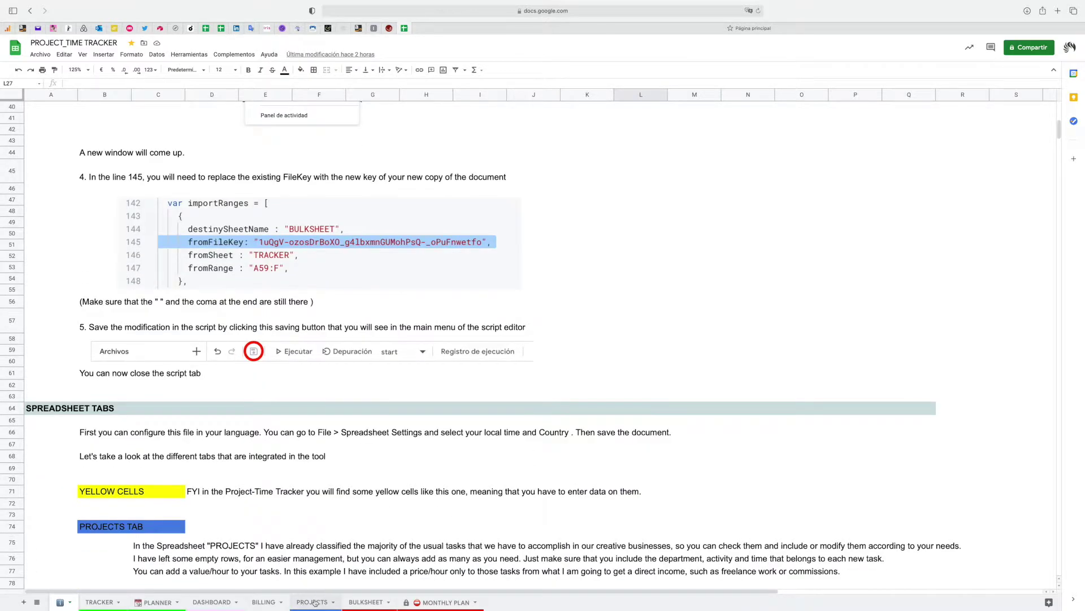
- Open the PROJECTS sheet and examine its Tasks, Activities and Department columns
left_click(312, 601)
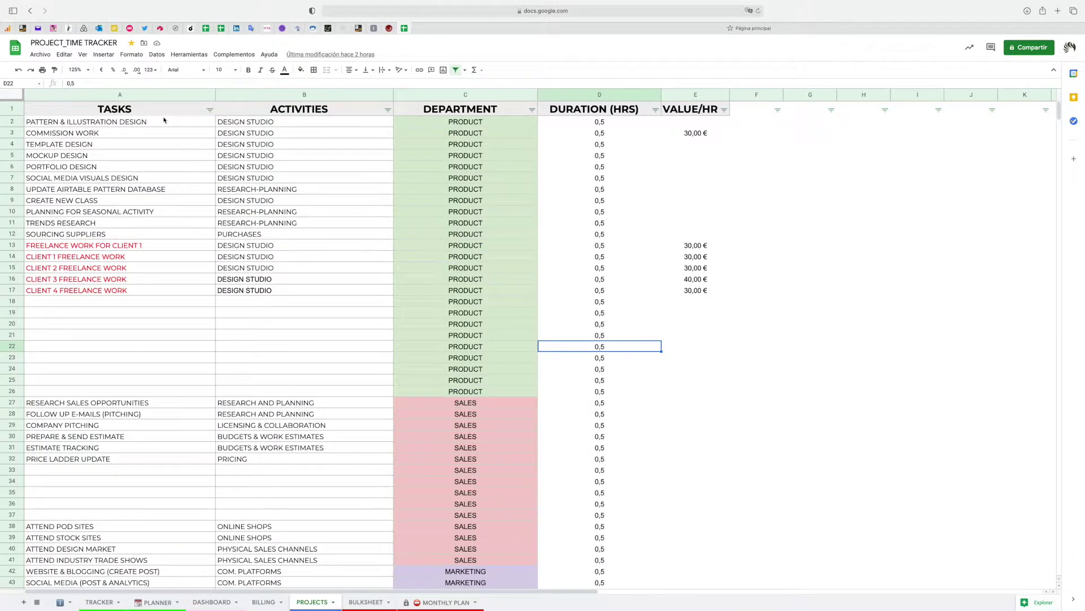
left_click(131, 111)
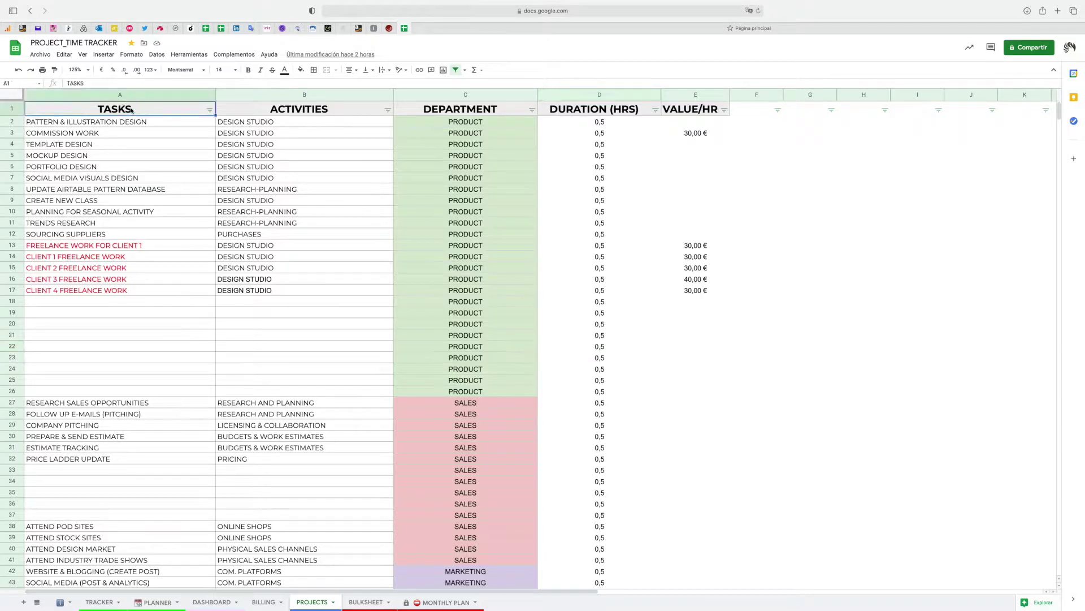
left_click(131, 95)
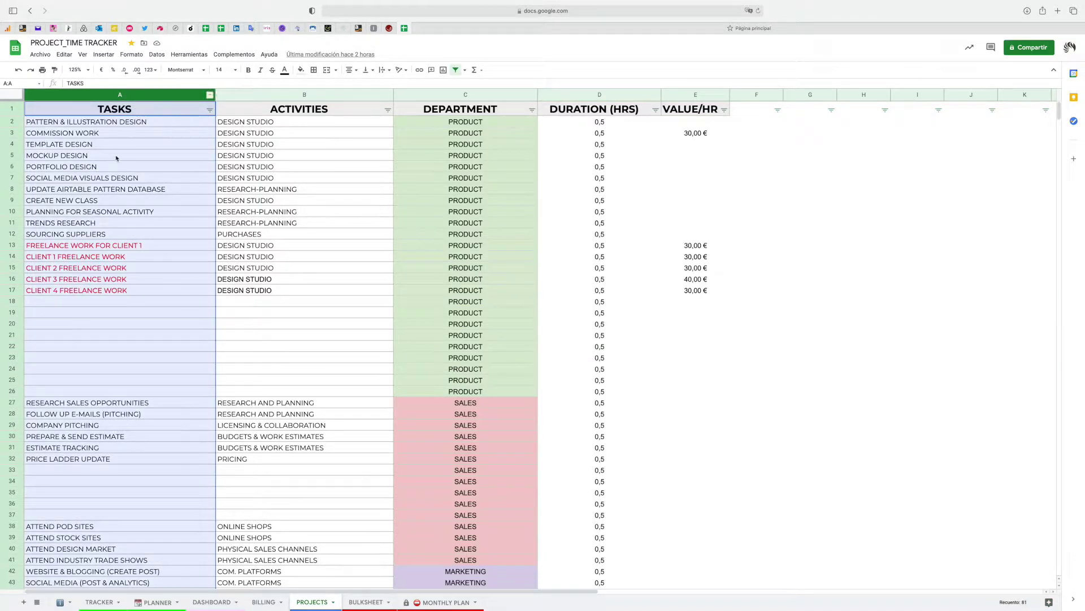
left_click(433, 94)
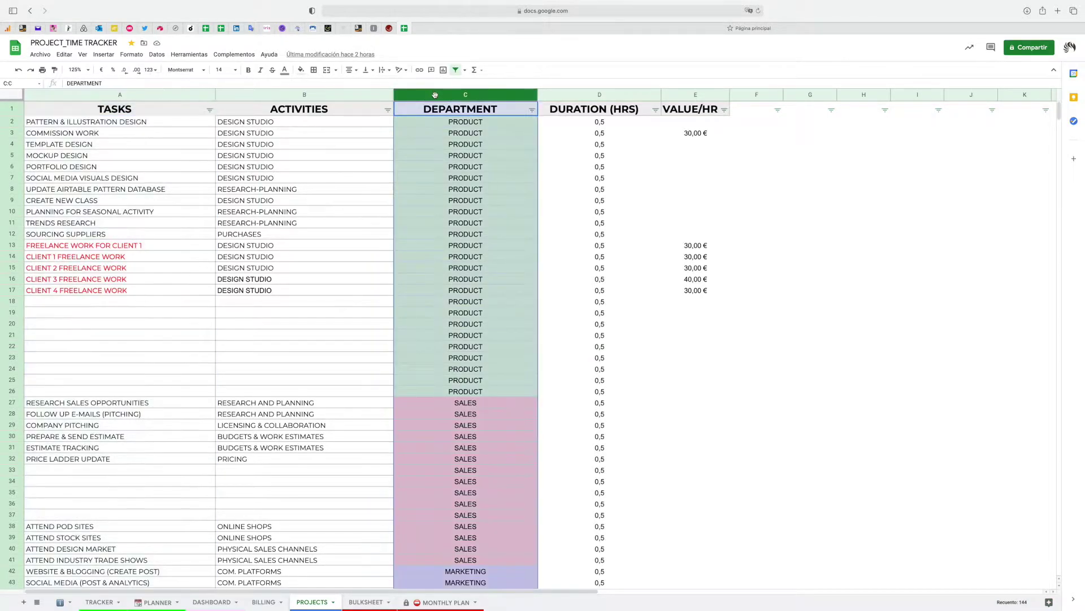
left_click(327, 94)
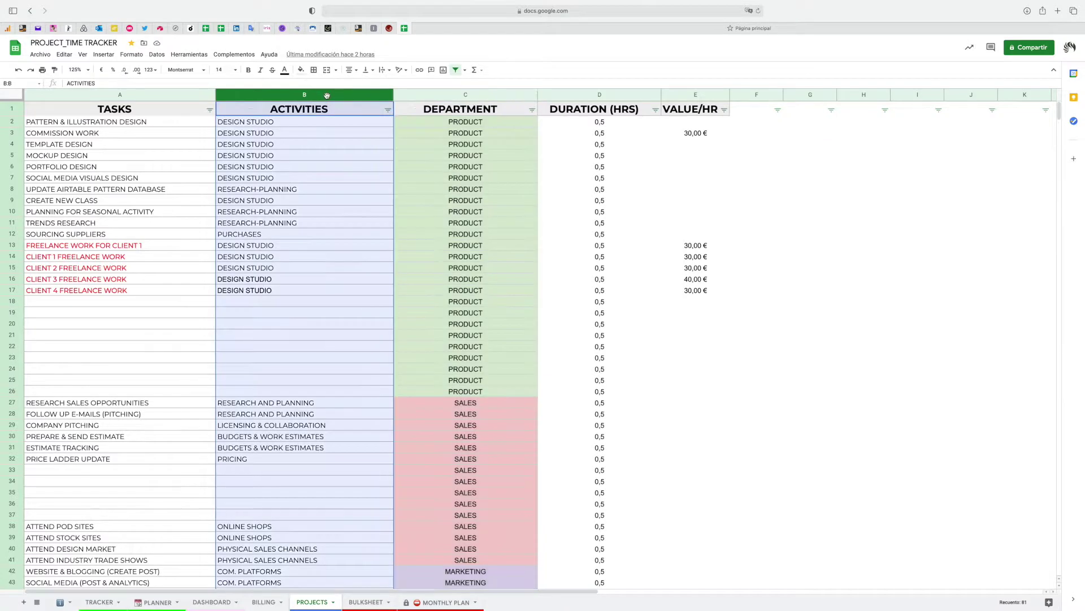
left_click(427, 95)
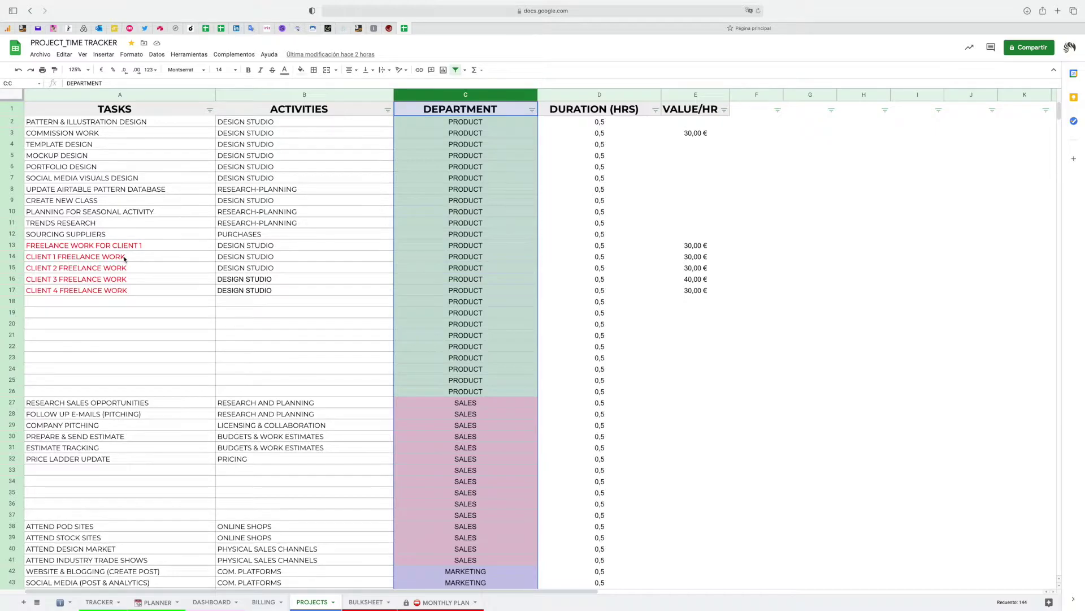
- Examine the client freelance tasks and the empty Product rows 20 to 26 in the PROJECTS sheet
left_click(88, 243)
left_click(72, 259)
left_click(87, 269)
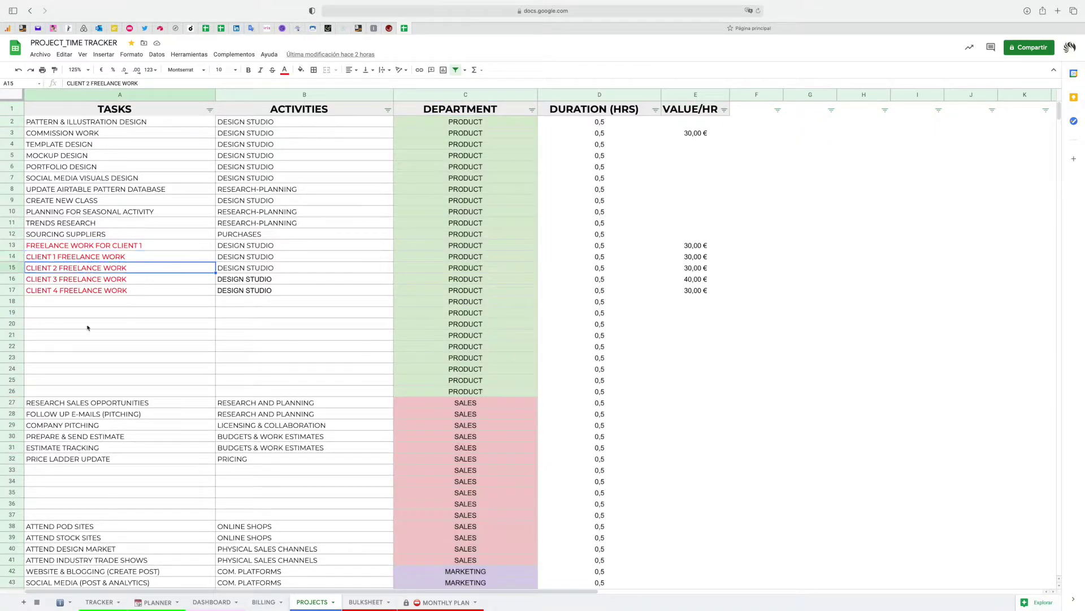
left_click_drag(12, 323, 10, 391)
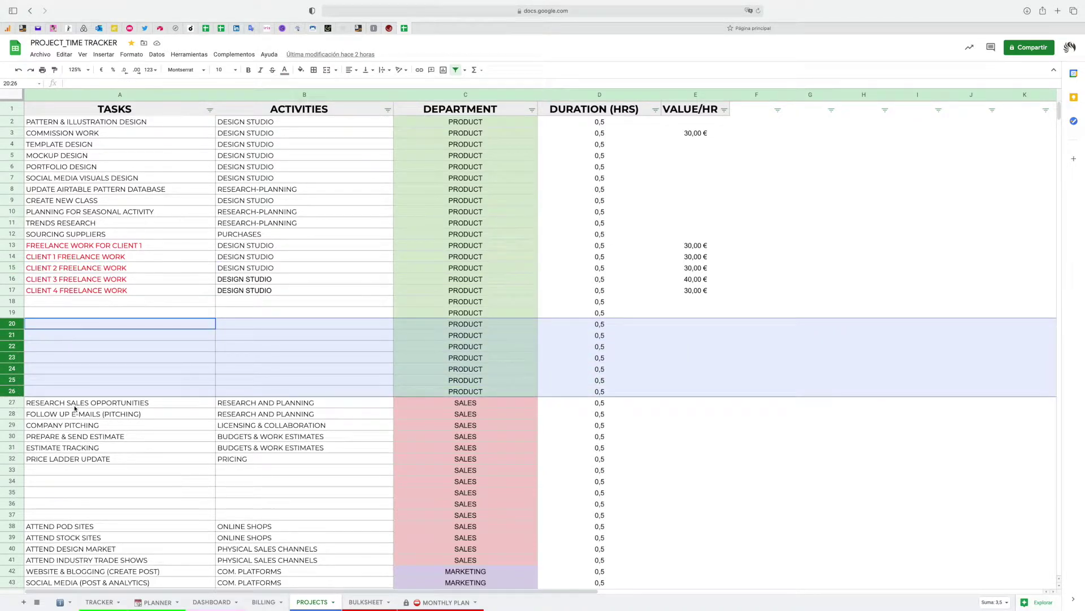
left_click(88, 325)
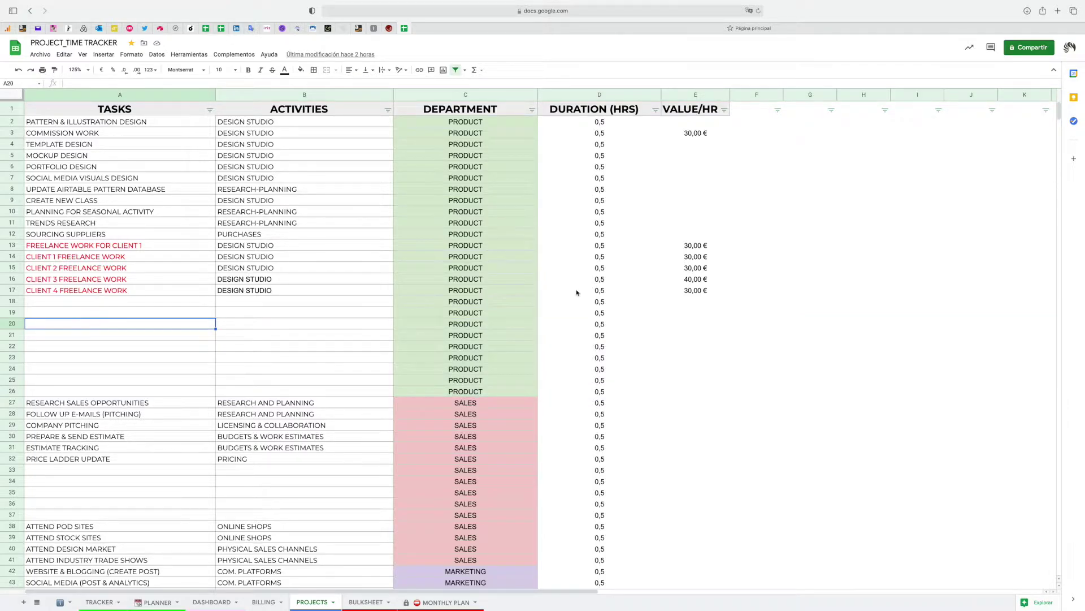
- Examine the Value/Hr column for the commission work row and the client freelance rows 13 to 17
left_click(690, 136)
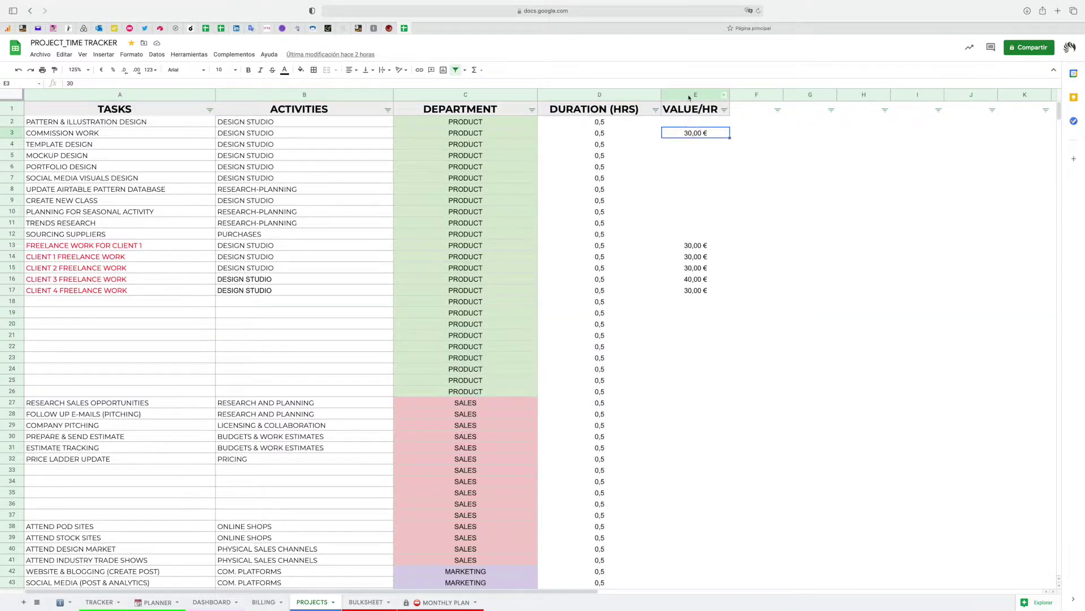
key("ctrl+space")
left_click(693, 134)
left_click(13, 134)
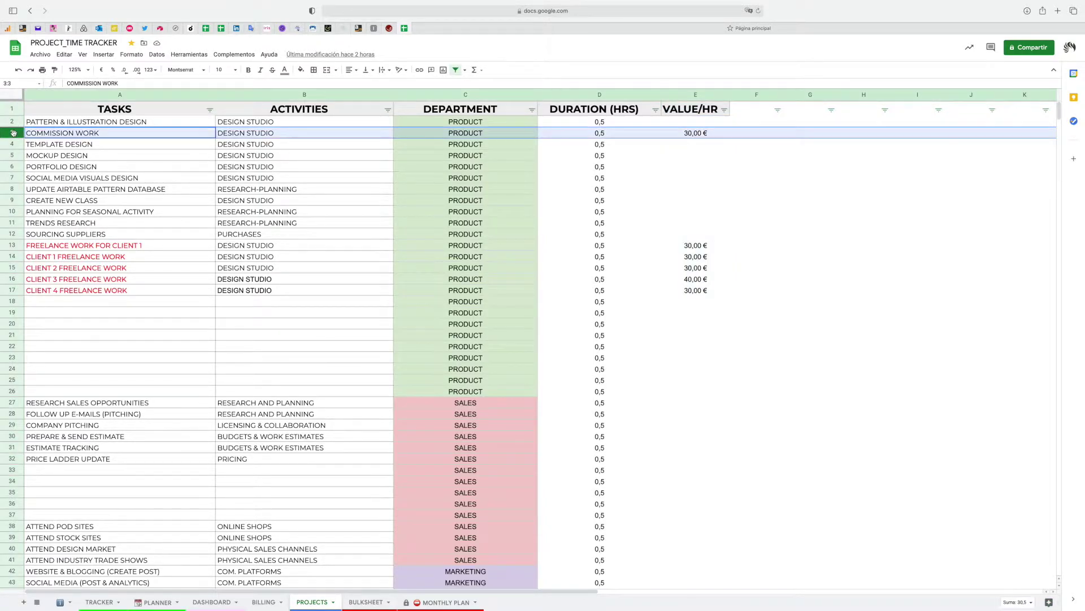
left_click(10, 245)
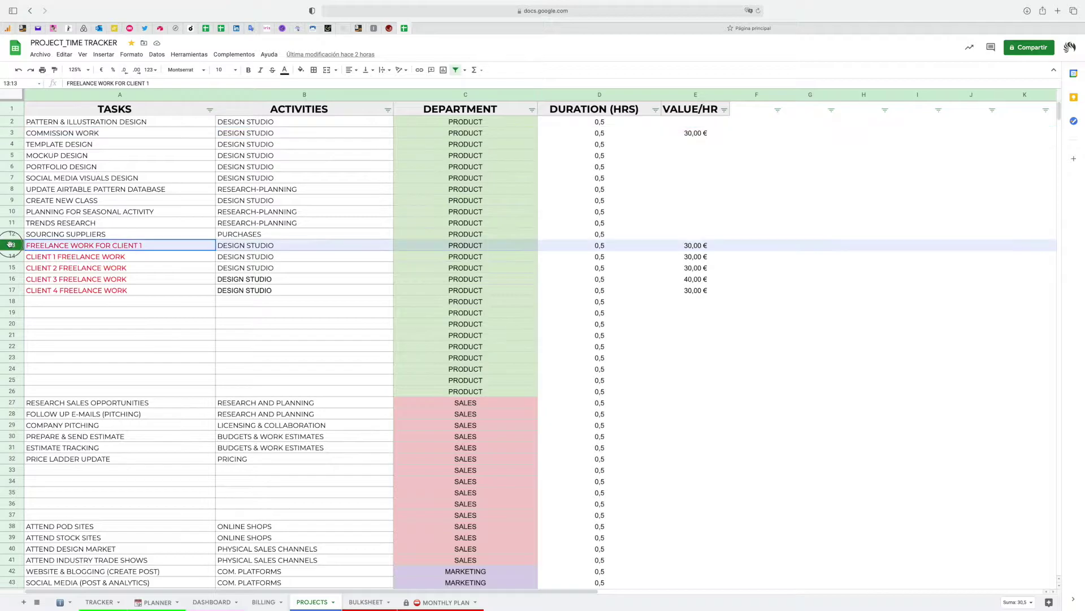
left_click_drag(10, 245, 10, 286)
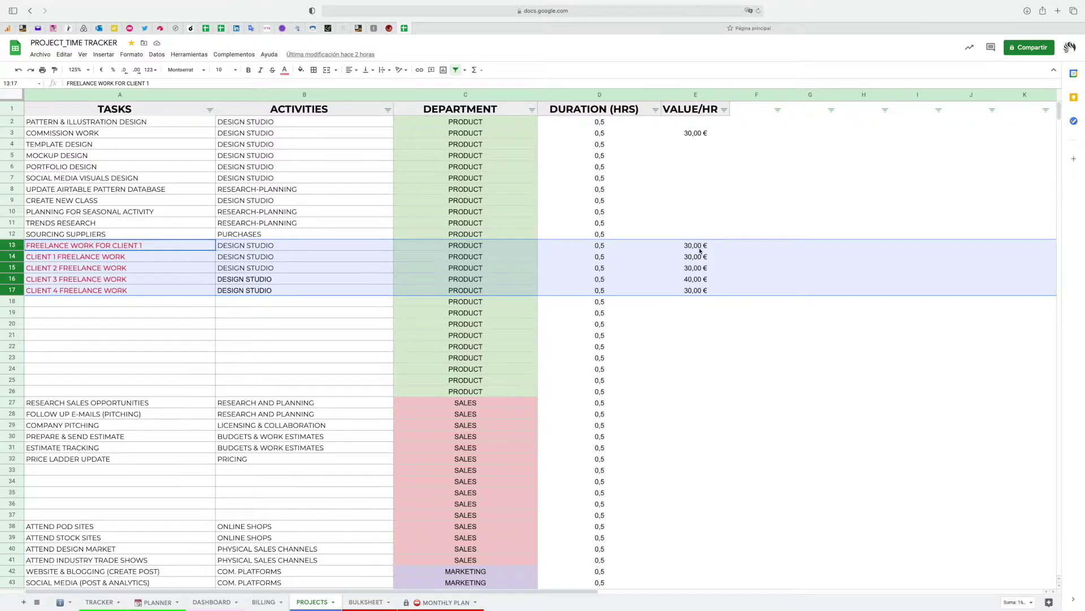
scroll(699, 271, "down", 3)
scroll(699, 271, "up", 3)
left_click(688, 135)
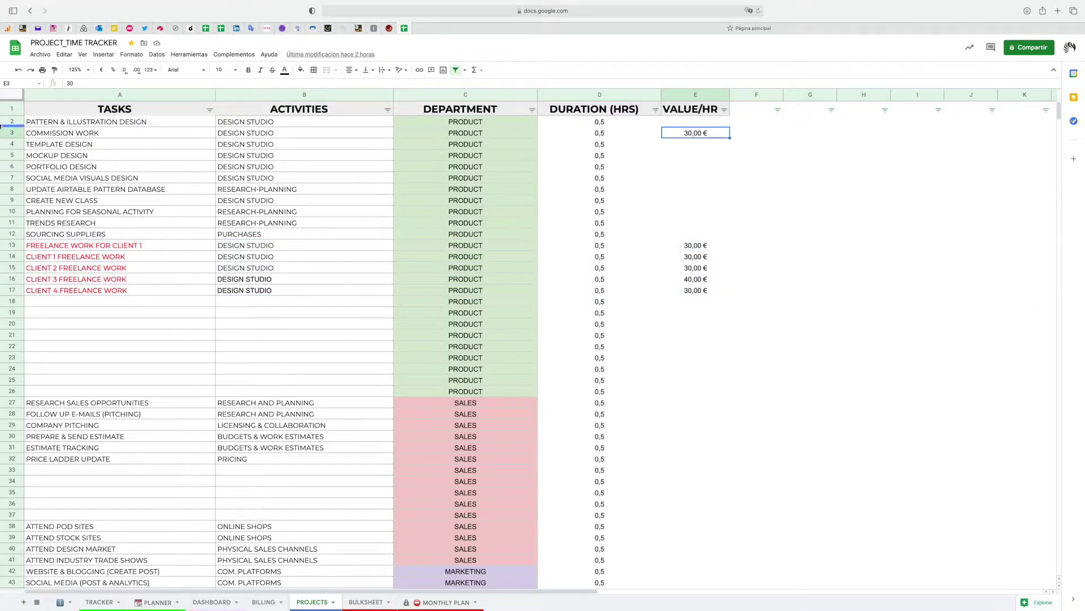
left_click(12, 133)
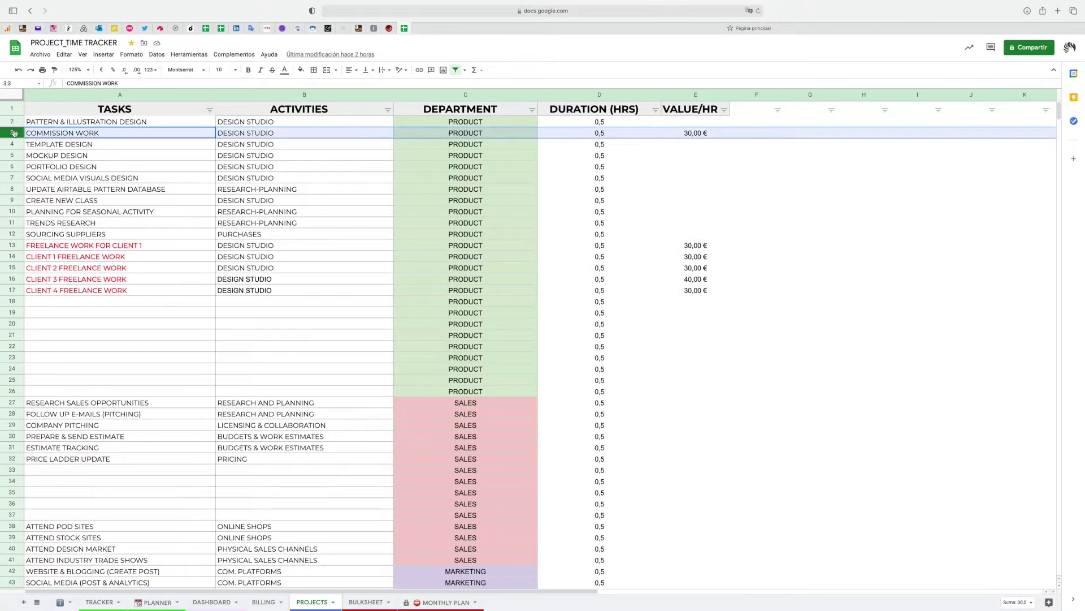
left_click(12, 246)
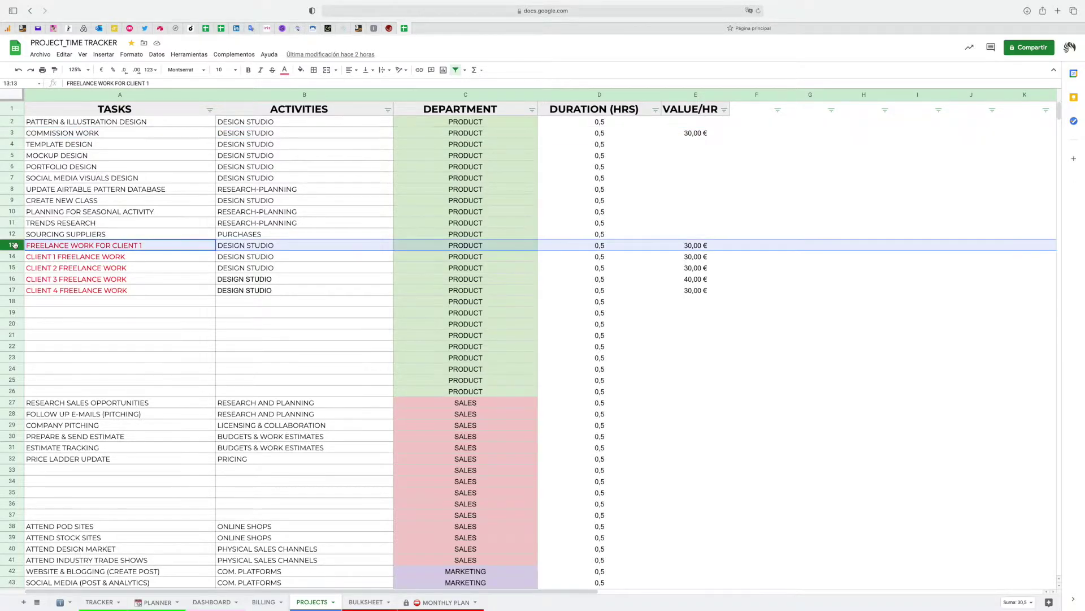
- Open the PLANNER sheet and reduce the zoom to 50% to survey the weekly blocks from Monday to Friday
left_click(159, 602)
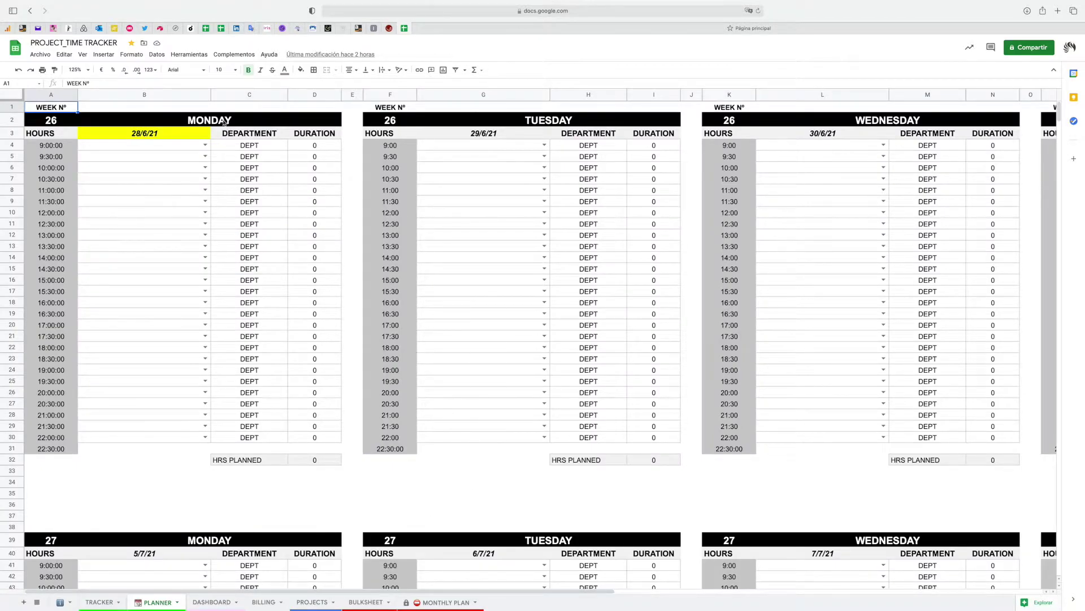
left_click(88, 71)
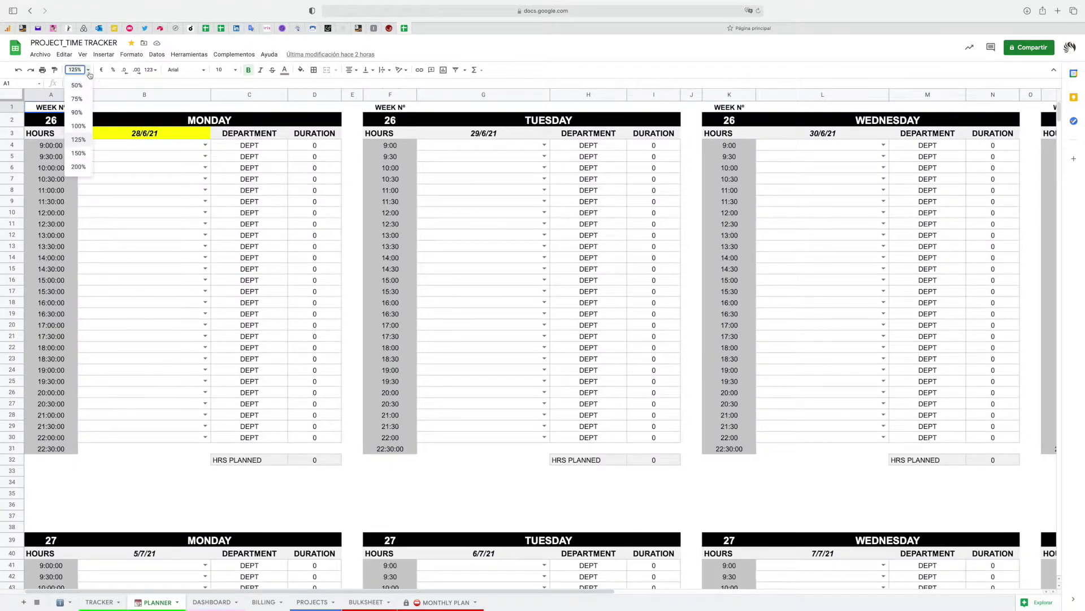
left_click(78, 85)
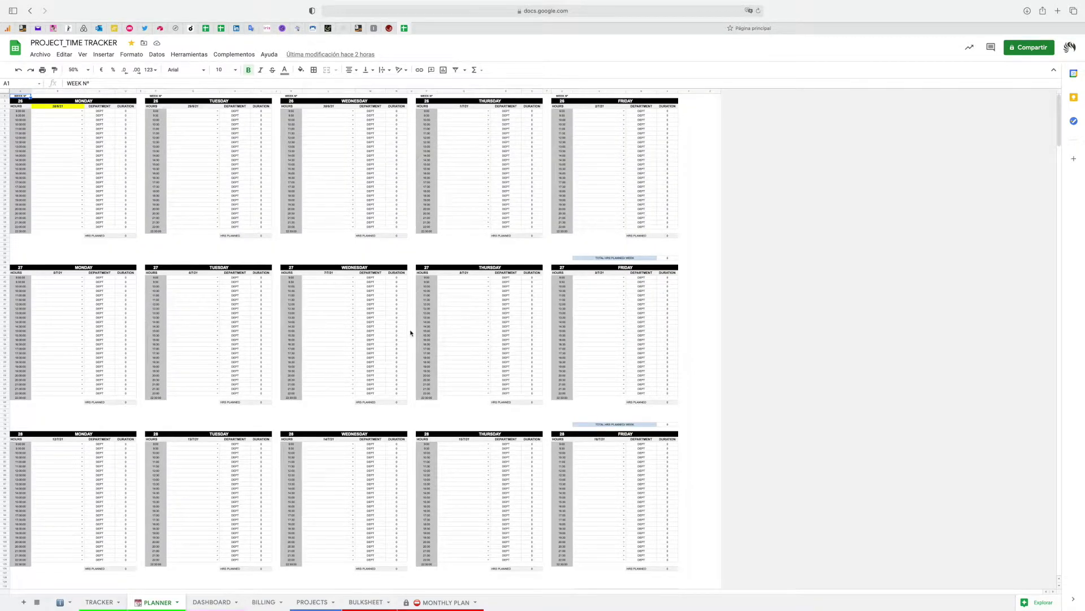
scroll(411, 332, "down", 5)
scroll(411, 332, "down", 3)
scroll(411, 332, "up", 8)
- Restore the zoom to 125% and re-enter the first Monday's date in cell B3 as 28/6/21
left_click(65, 106)
left_click(82, 69)
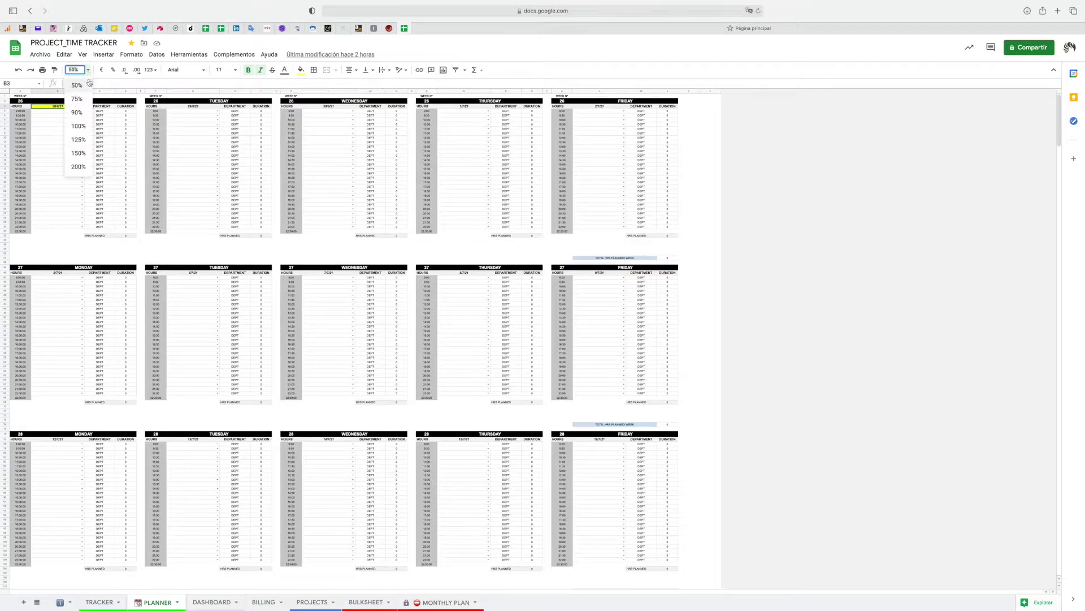
left_click(79, 139)
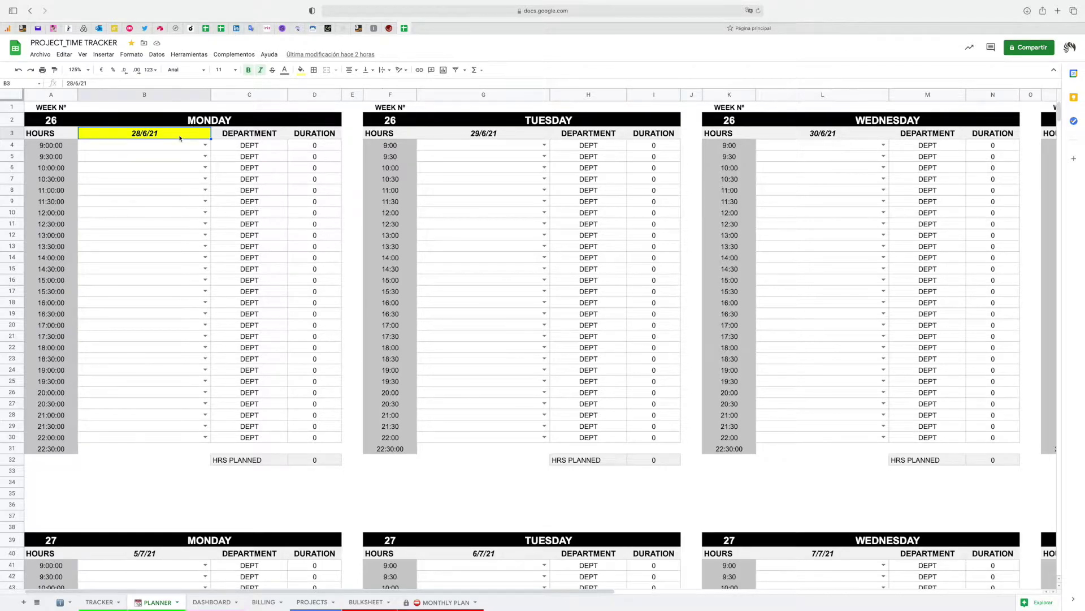
key("BackSpace")
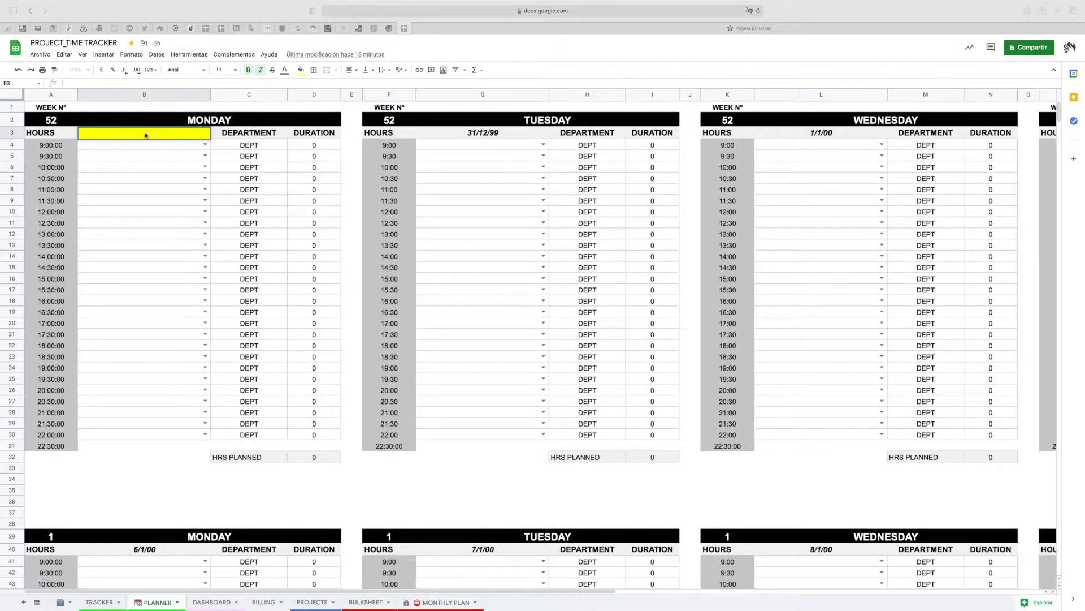
type("/6/21")
key("Return")
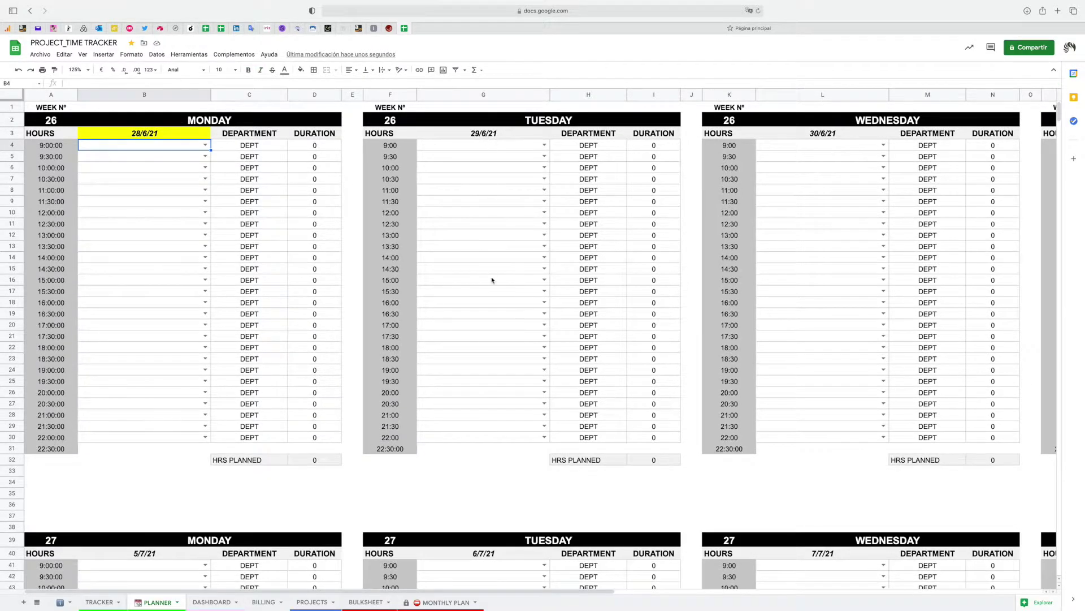
- Plan Tuesday 20/7/21 in week 29 with CLIENT 1 FREELANCE WORK at 10:00 and 10:30 and PATTERN & ILLUSTRATION DESIGN at 11:00
scroll(492, 279, "down", 10)
scroll(477, 329, "down", 10)
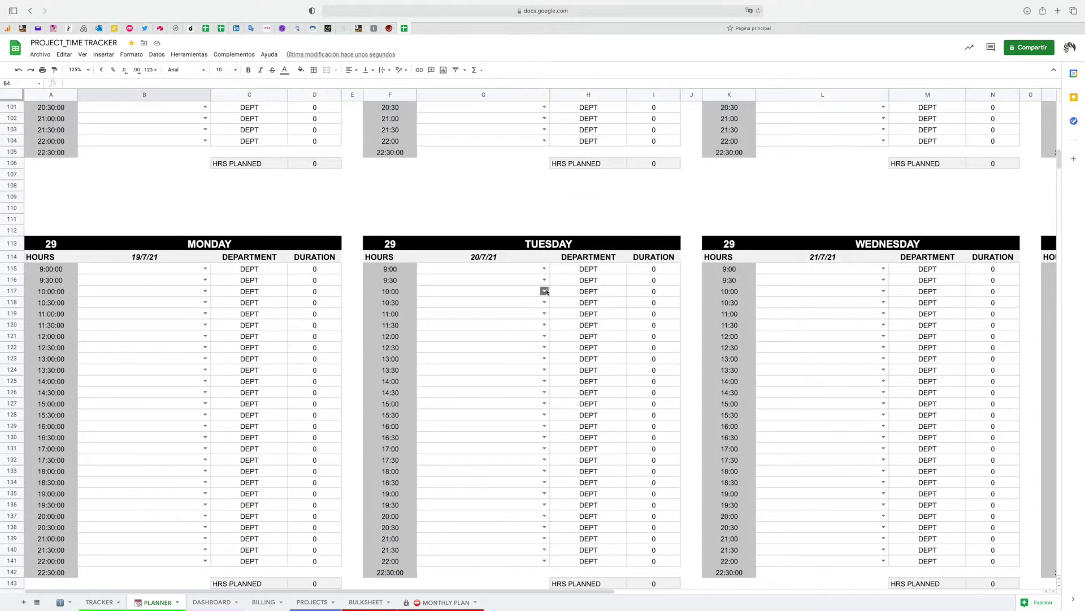
left_click(544, 291)
left_click(492, 435)
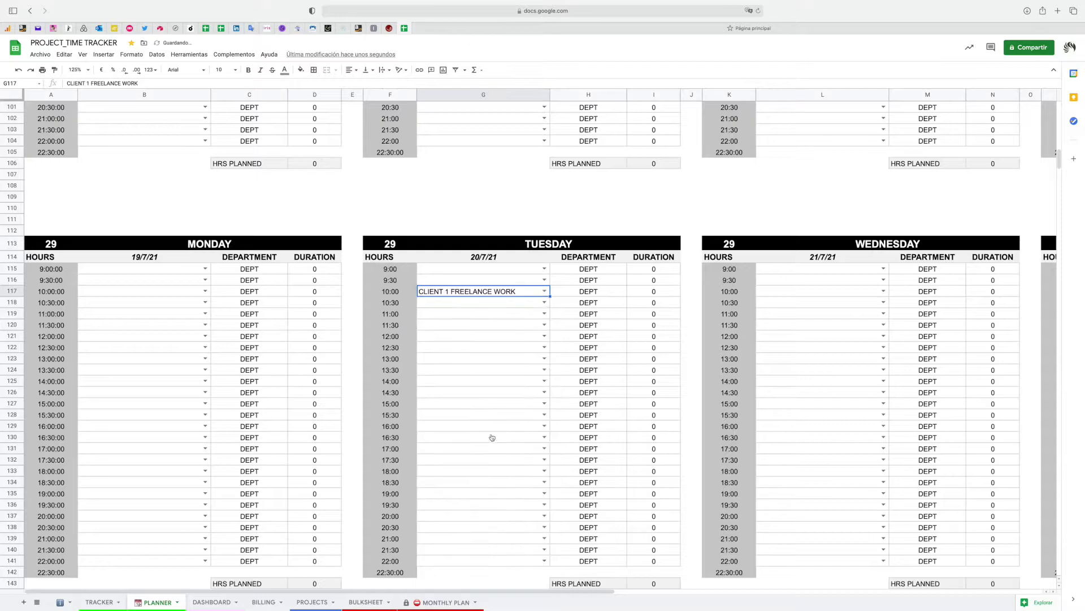
left_click(544, 302)
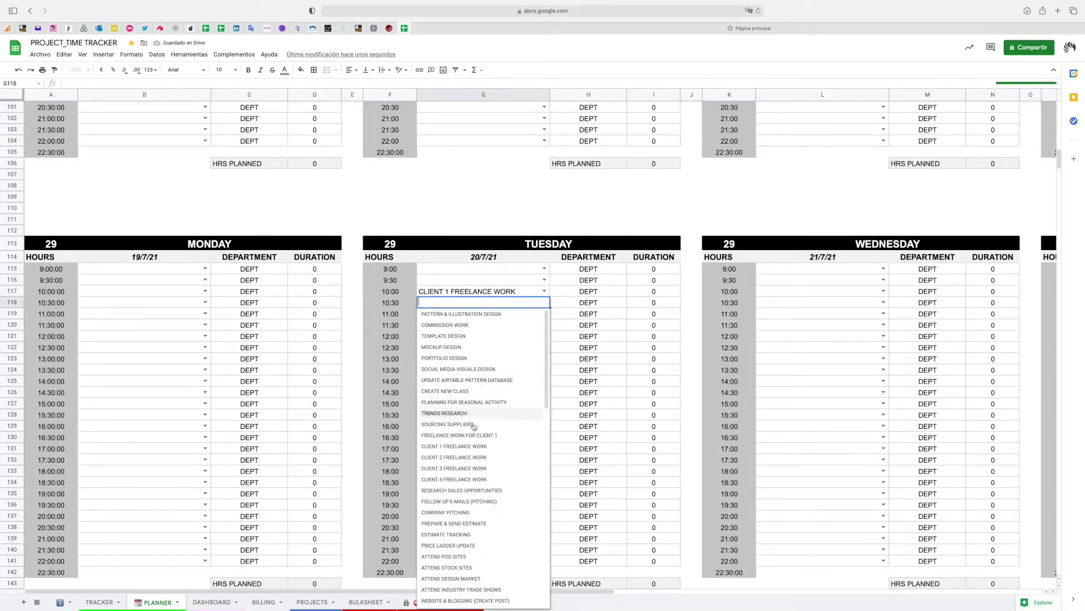
left_click(452, 446)
left_click(443, 313)
type("patter")
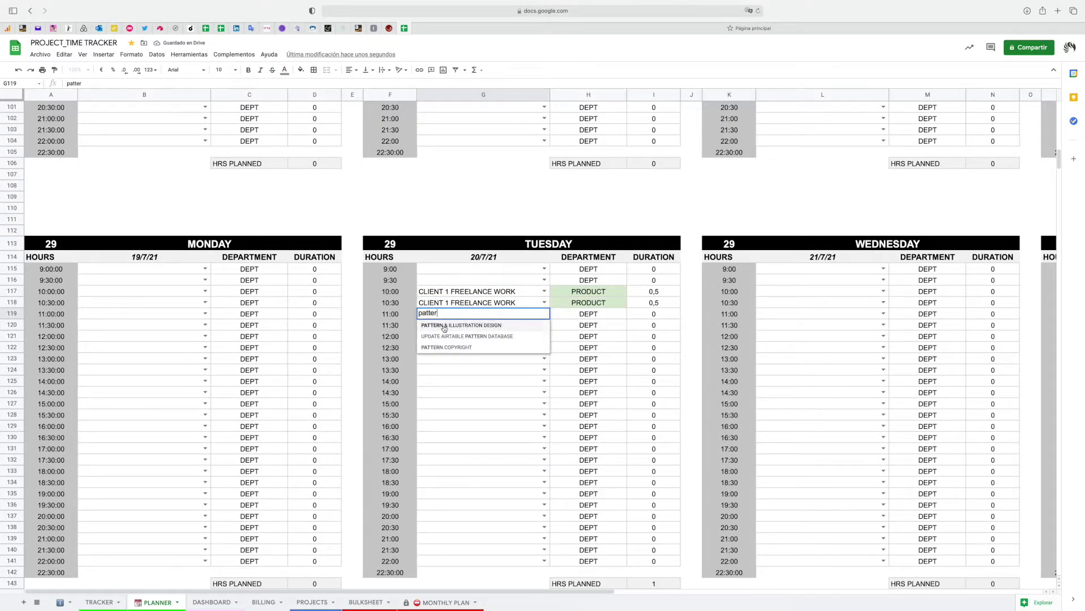
left_click(460, 325)
left_click(452, 438)
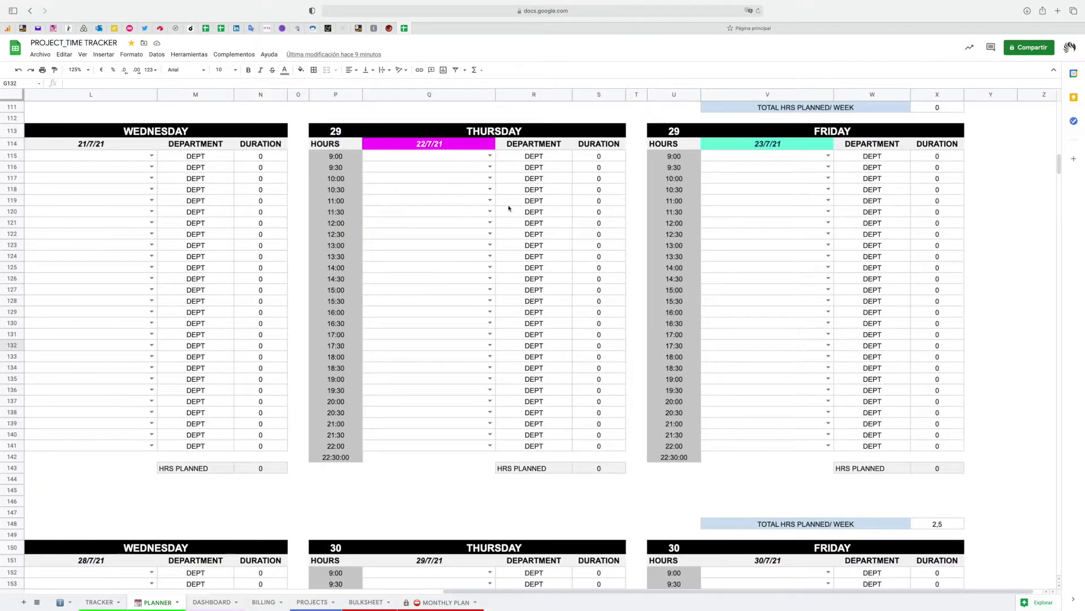
- Assign CLIENT 1 FREELANCE WORK to the 10:30, 11:00 and 11:30 slots of Thursday 22/7/21
left_click(490, 189)
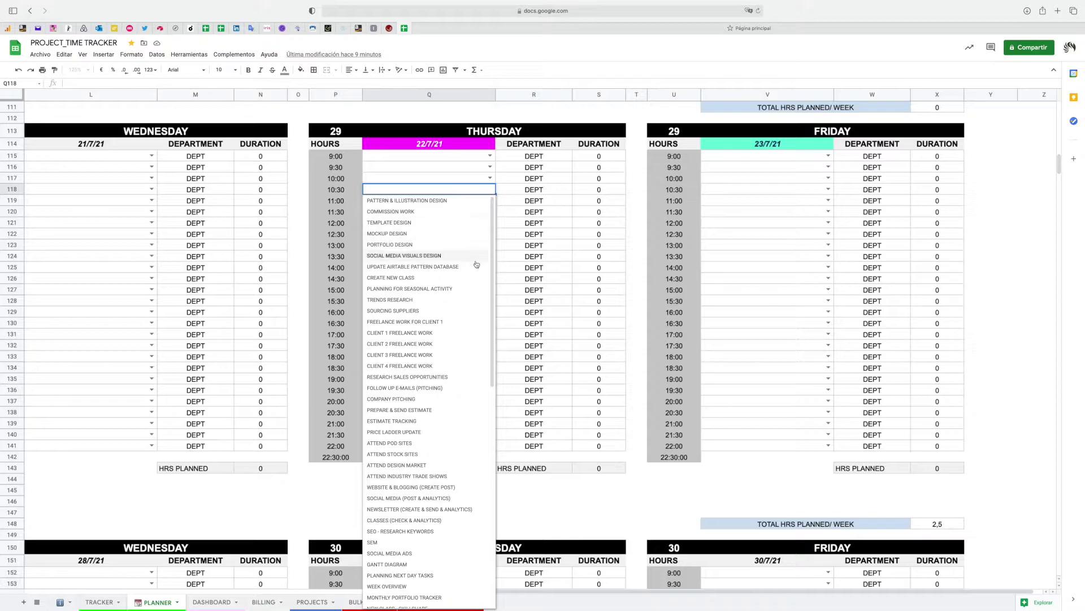
left_click(475, 334)
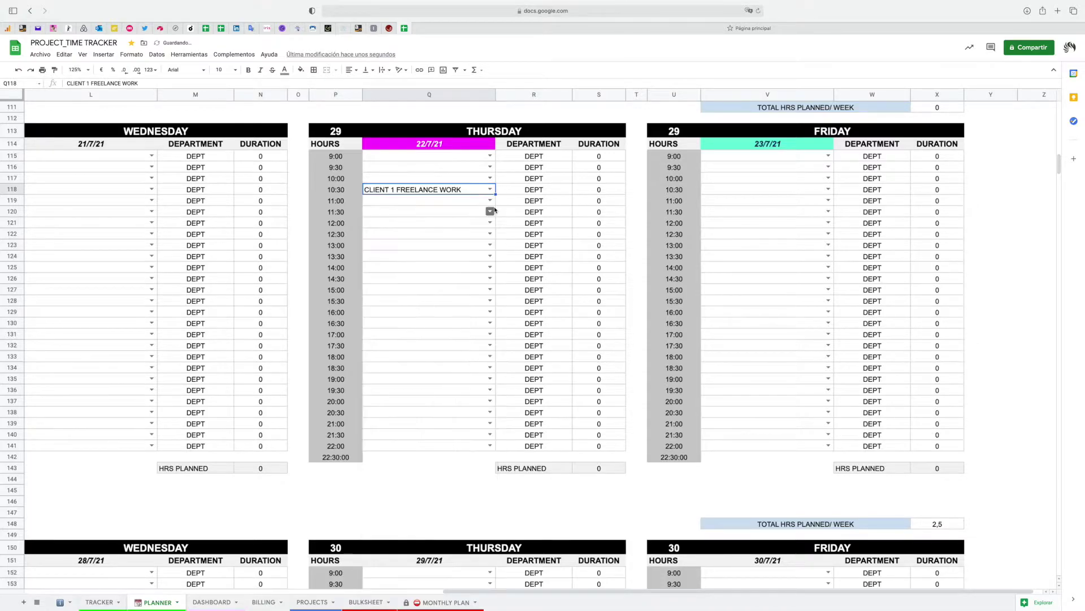
left_click(489, 200)
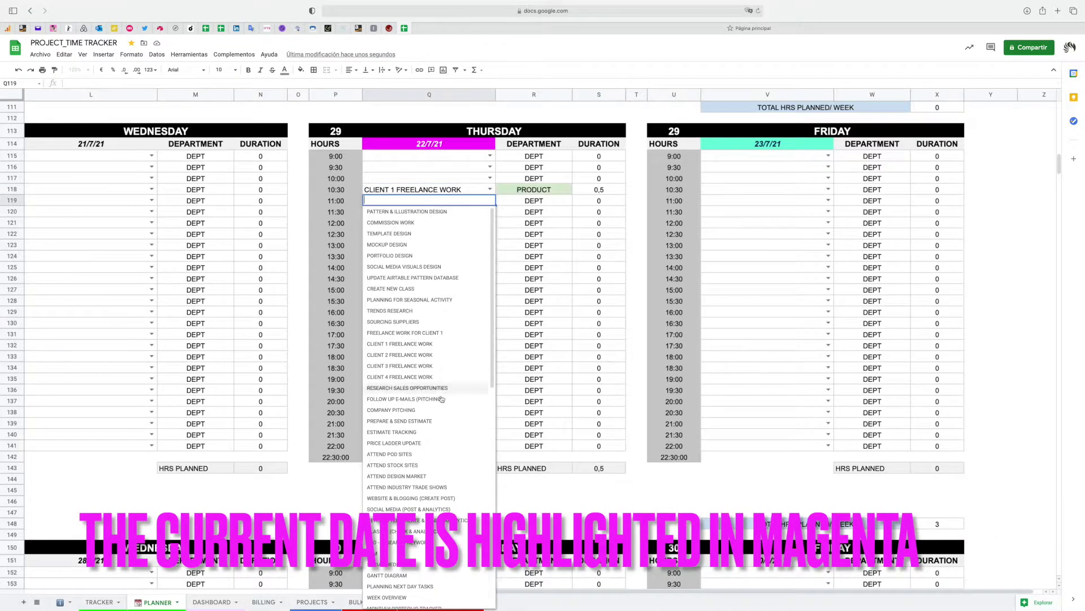
left_click(407, 344)
left_click(489, 211)
left_click(396, 355)
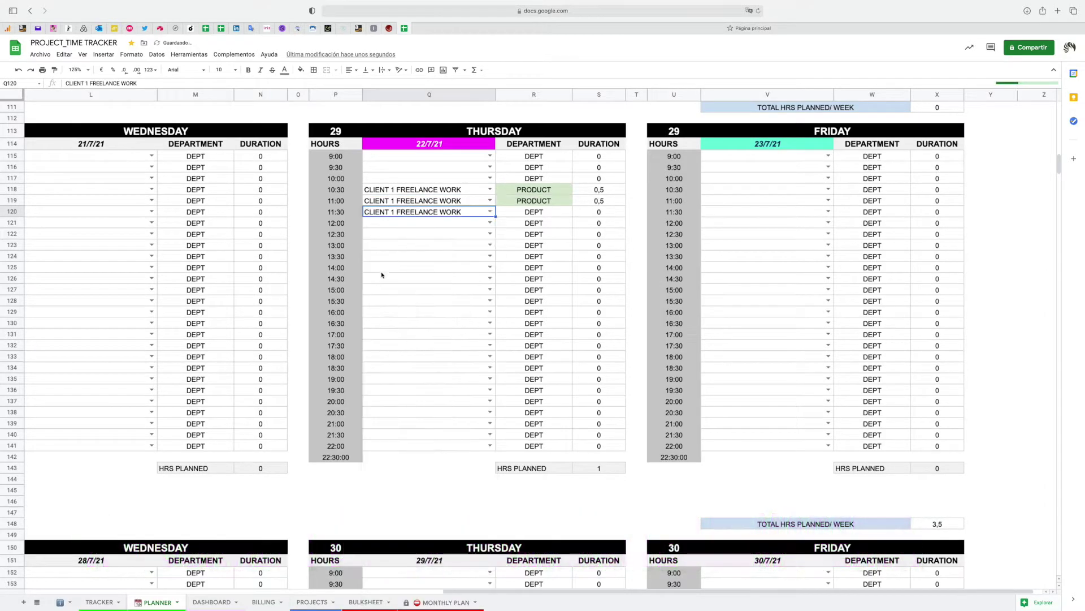
- Plan DAILY WORKOUTS at 9:00 and PATTERN & ILLUSTRATION DESIGN at 9:30 and 10:00 on Thursday 22/7/21
left_click(409, 160)
type("daily")
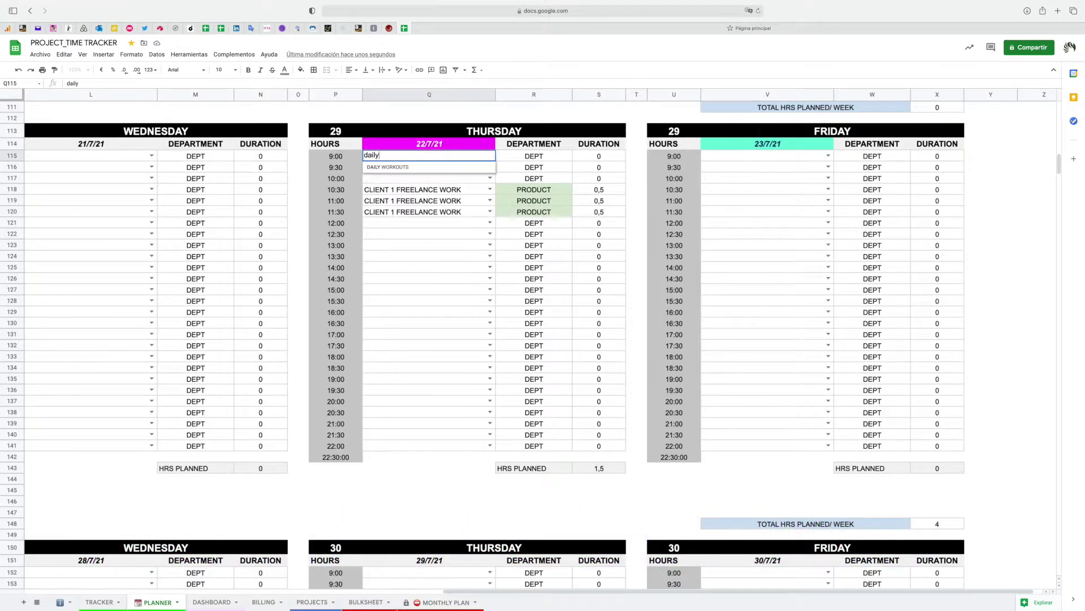
left_click(409, 168)
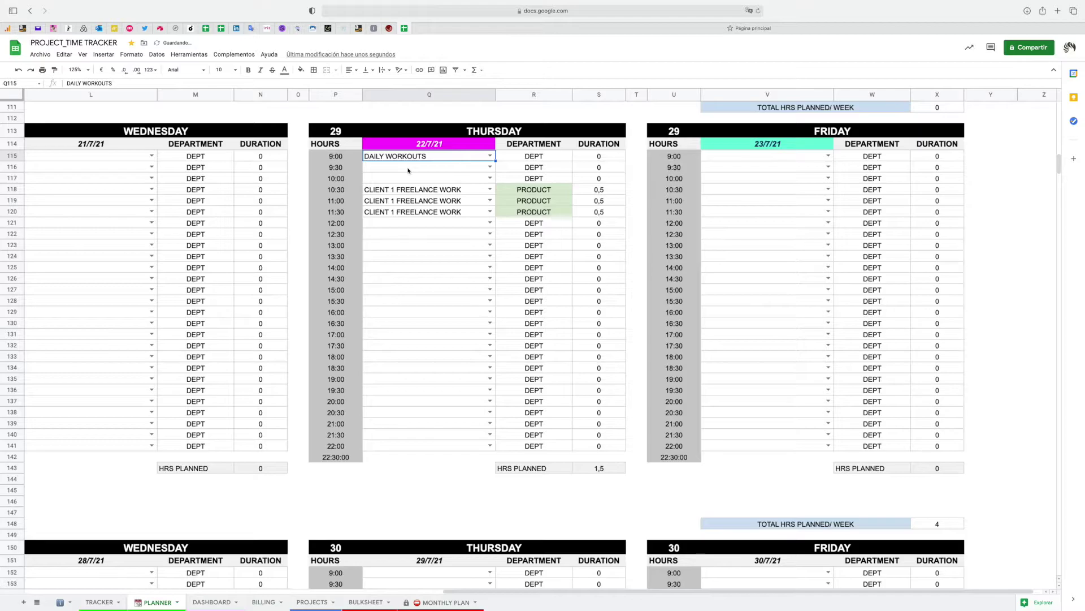
left_click(467, 171)
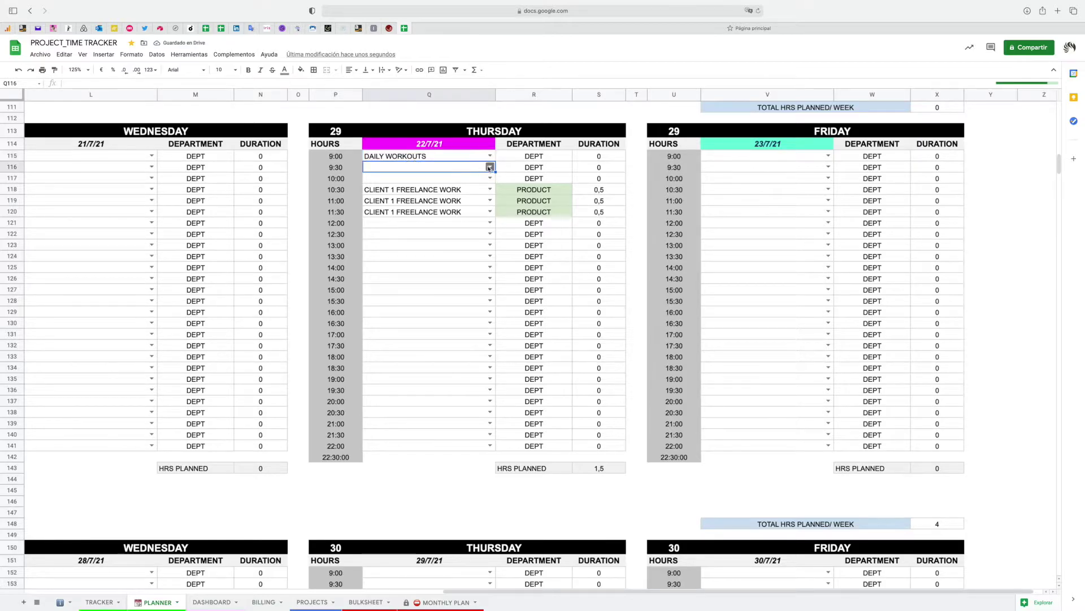
left_click(489, 167)
left_click(411, 178)
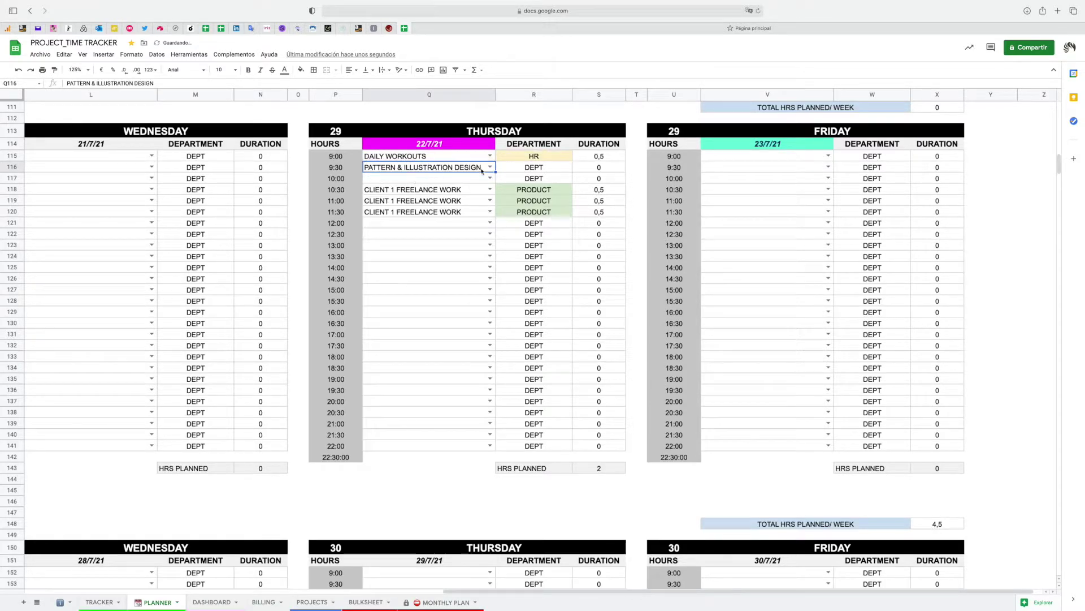
left_click_drag(495, 172, 493, 180)
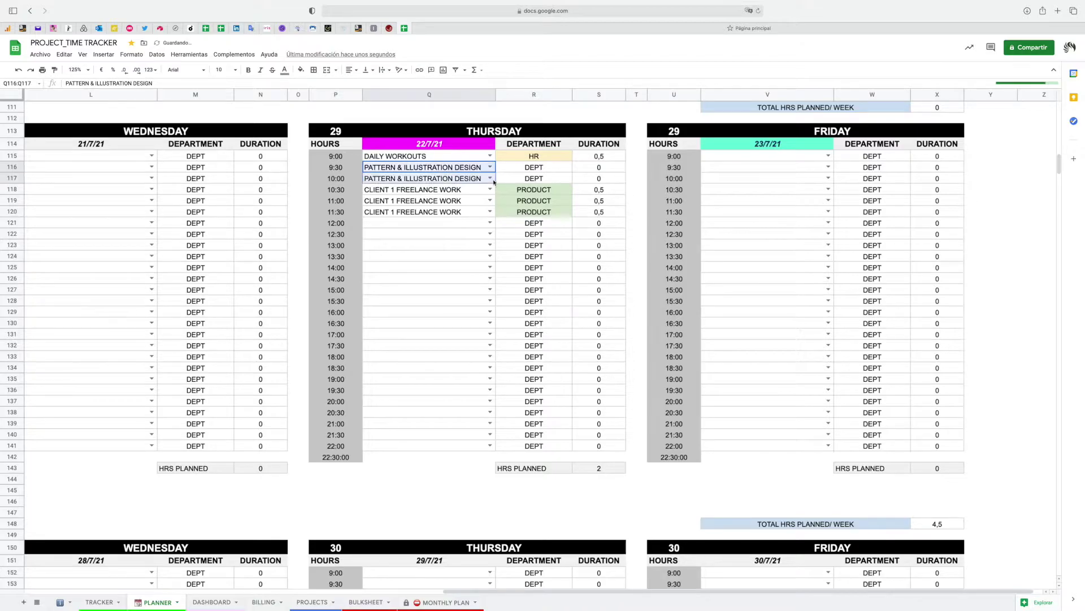
- Plan TEMPLATE DESIGN at 13:30 on Thursday 22/7/21 and fill it down to 14:30
left_click(382, 261)
type("TEMPLA")
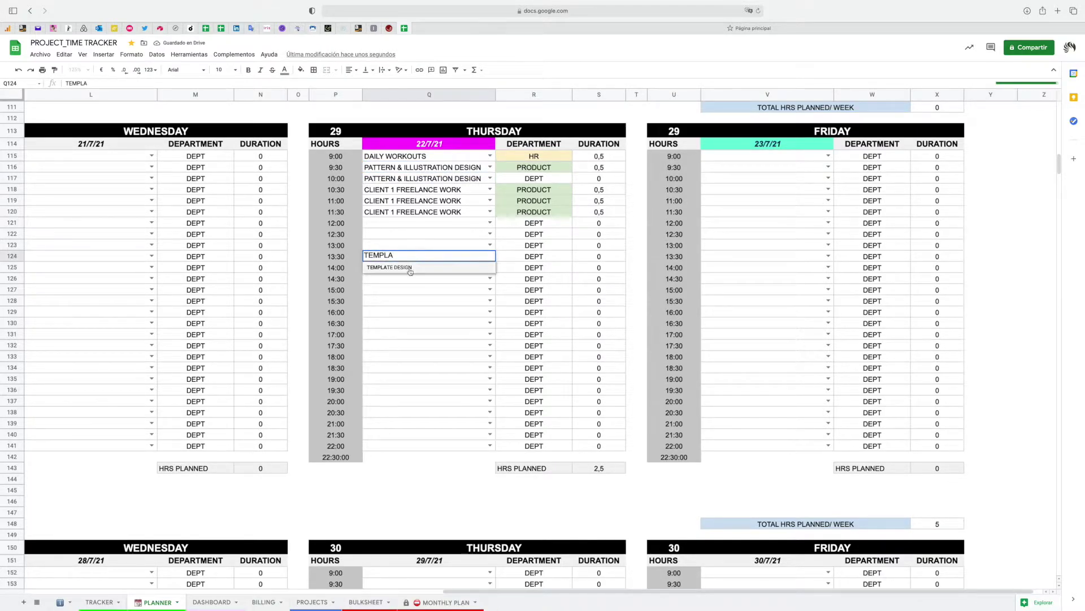
left_click(402, 268)
left_click_drag(495, 261, 491, 278)
- Enter LUNCH at 15:00 on Thursday 22/7/21 and fill it down to 15:30
left_click(386, 292)
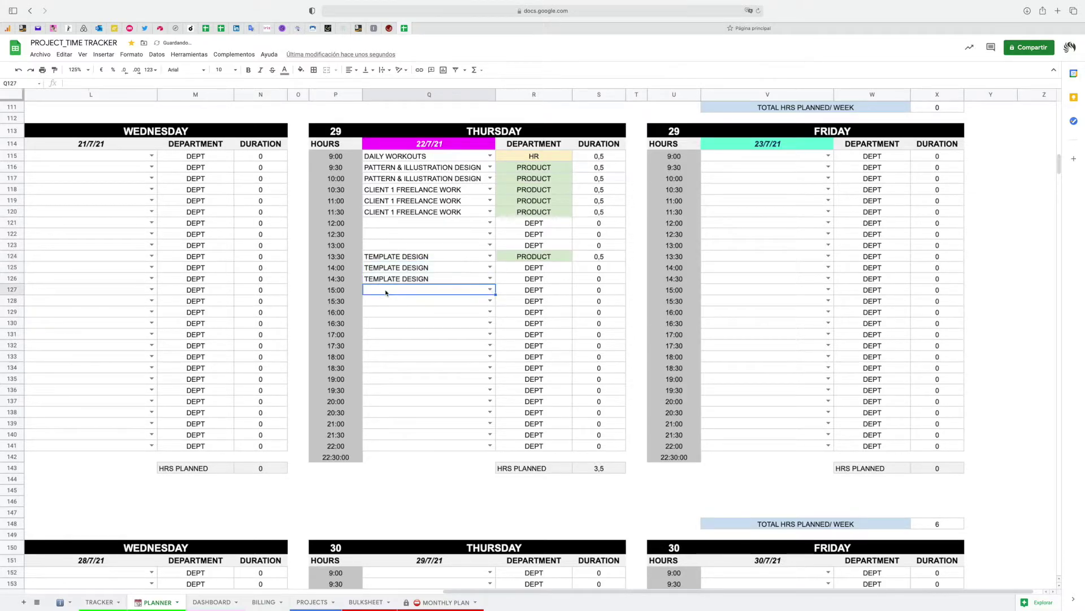
type("LUNCH")
key("Return")
left_click(461, 294)
left_click_drag(495, 295, 492, 304)
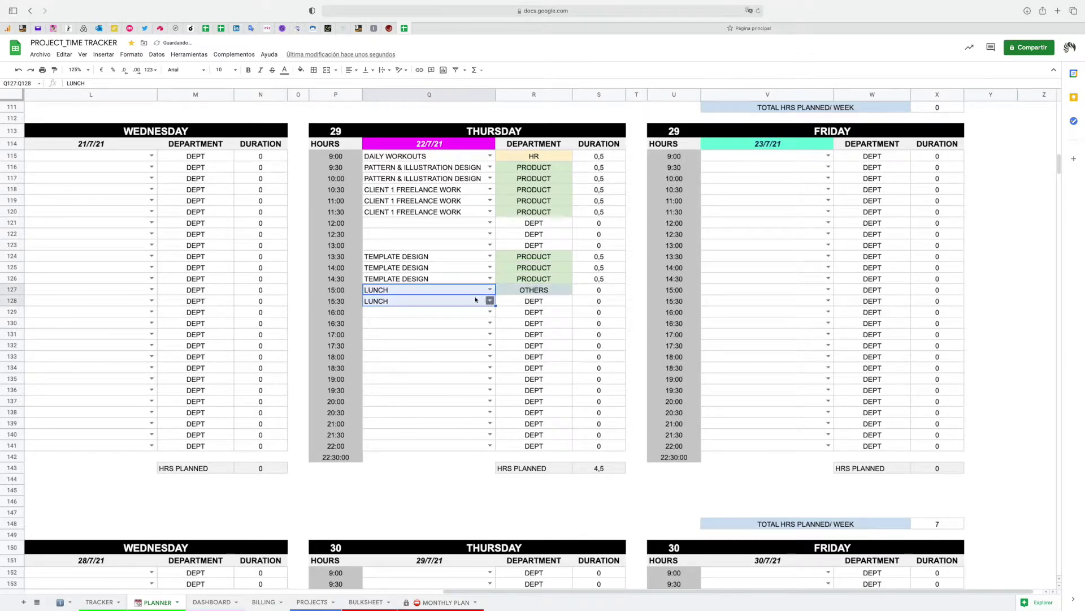
- Plan PORTFOLIO DESIGN from 16:00 to 17:00 and COMPANY PITCHING at 17:30 on Thursday 22/7/21
left_click(404, 315)
type("PORTF")
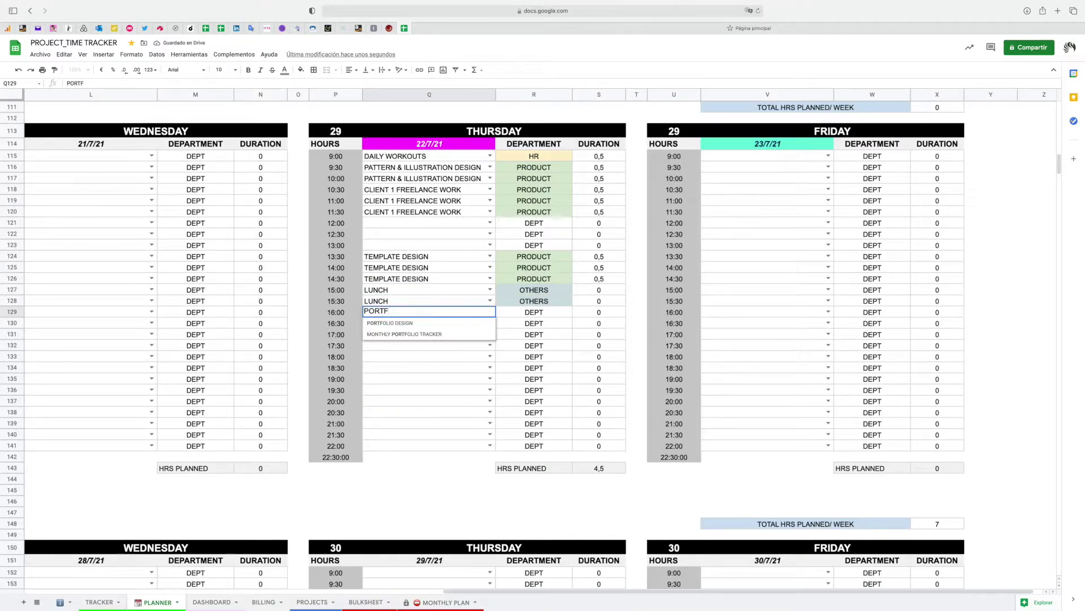
left_click(403, 324)
left_click_drag(491, 315, 491, 336)
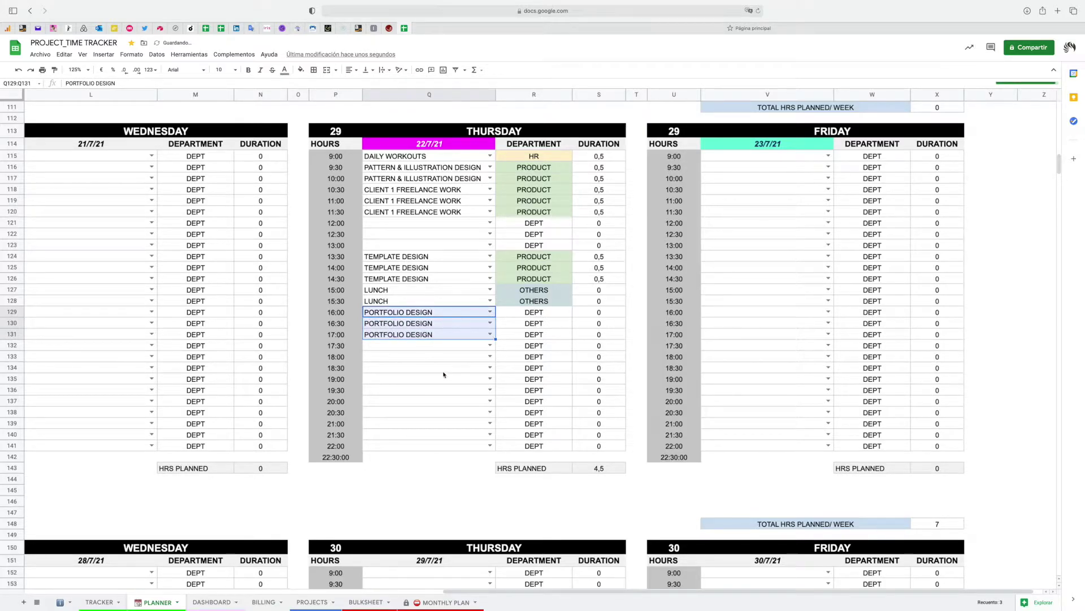
left_click(379, 348)
type("PIT")
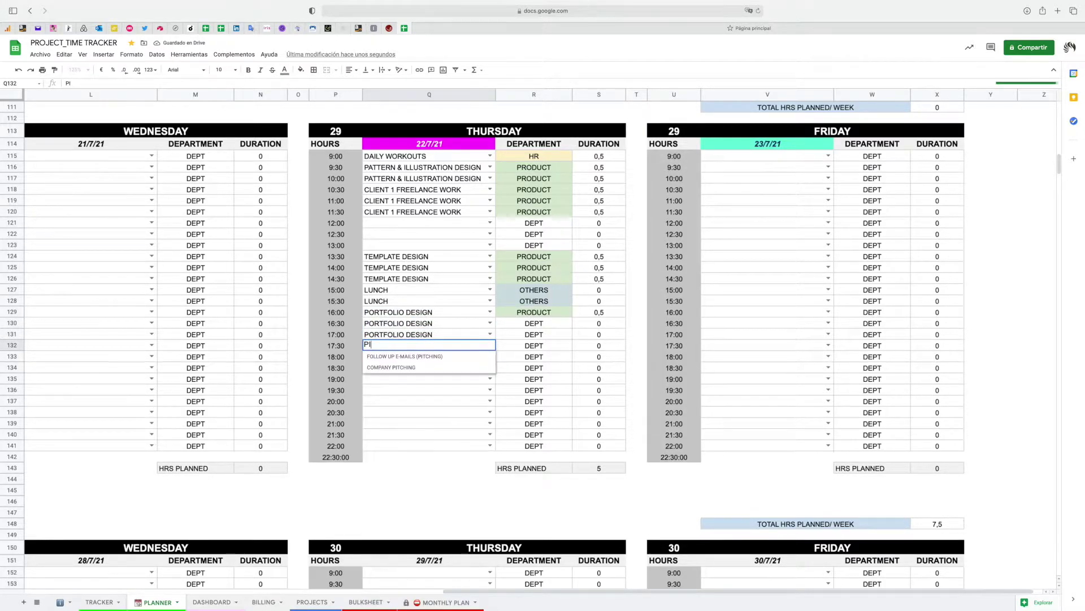
left_click(404, 368)
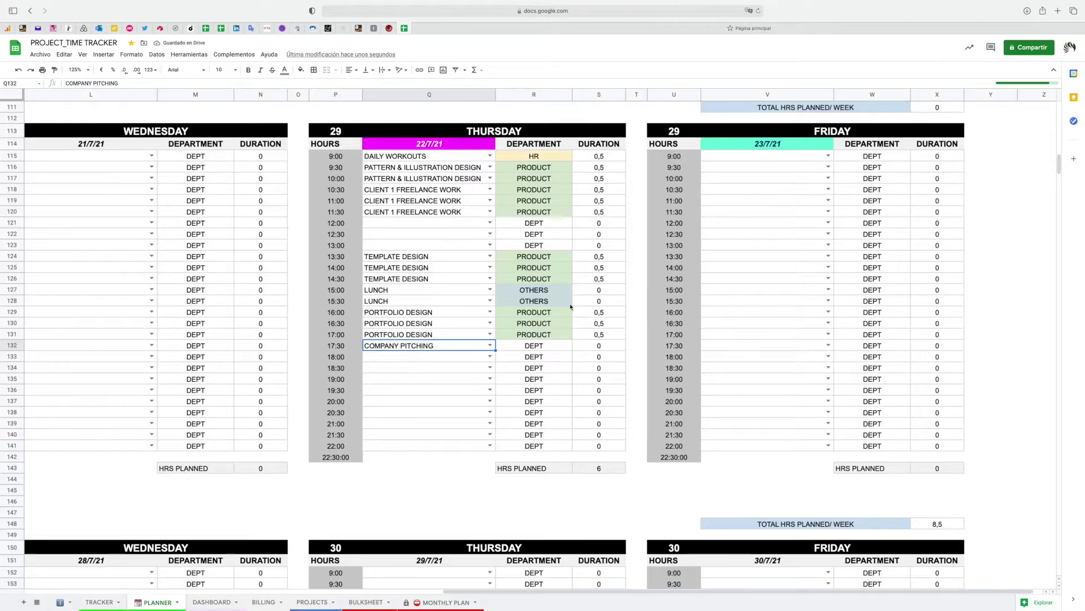
- Plan DAILY WORKOUTS at 9:00 and UPDATE ACCOUNTING at 9:30 and 10:00 on Friday 23/7/21
left_click(766, 158)
type("DAILY")
left_click(766, 169)
left_click(750, 168)
type("ACCOUN")
left_click(736, 178)
left_click_drag(834, 172, 831, 180)
- Plan REPLY EMAILS, COMMENTS at 10:30 on Friday 23/7/21 and fill it down to 11:00
left_click(735, 191)
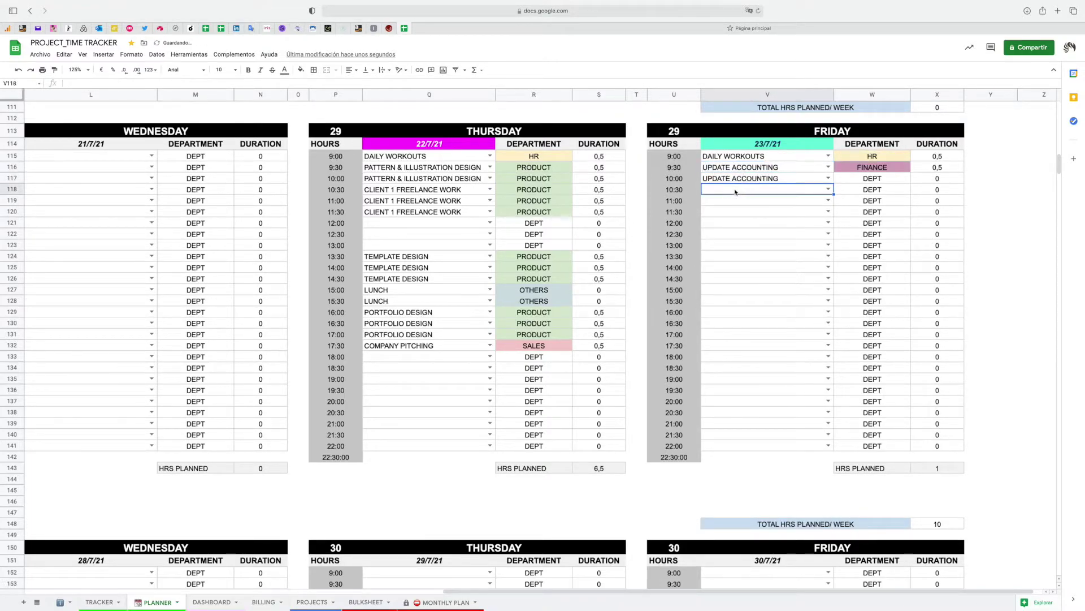
type("RE")
left_click(746, 200)
left_click_drag(834, 194, 831, 201)
left_click(770, 212)
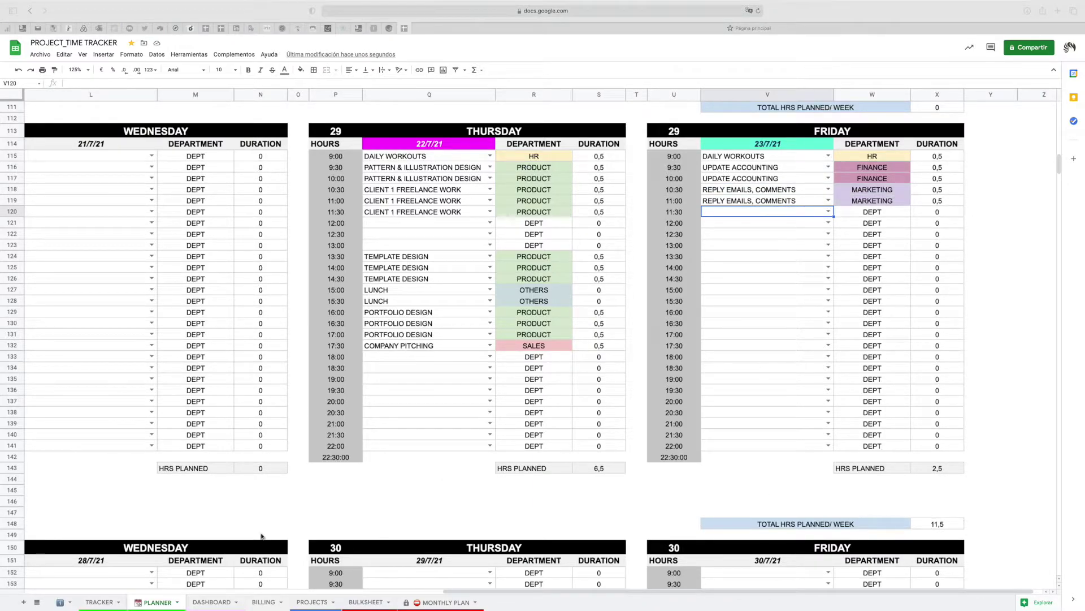
scroll(361, 430, "down", 3)
scroll(361, 431, "up", 6)
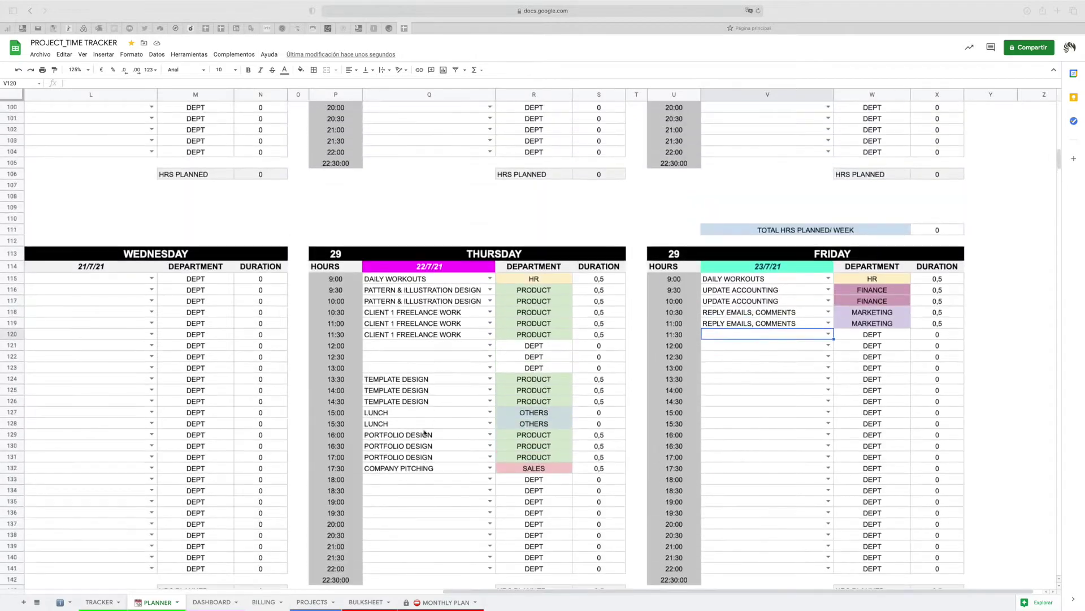
- Open the TRACKER sheet and examine its yellow input cells: the month's start and end dates, the current task and HRS/DAY AVAILABLE
left_click(103, 604)
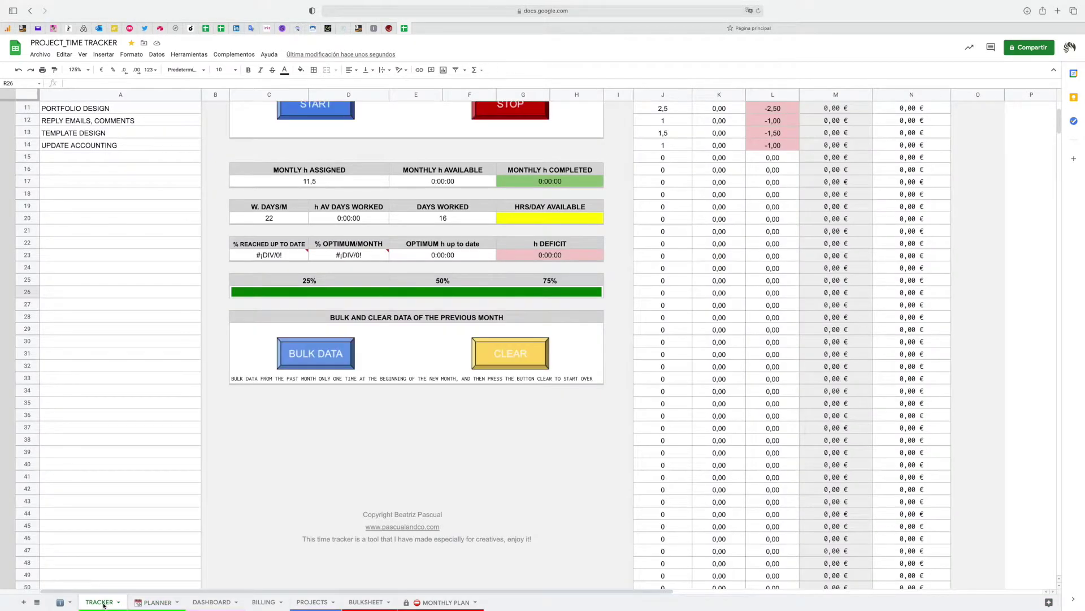
scroll(205, 323, "up", 5)
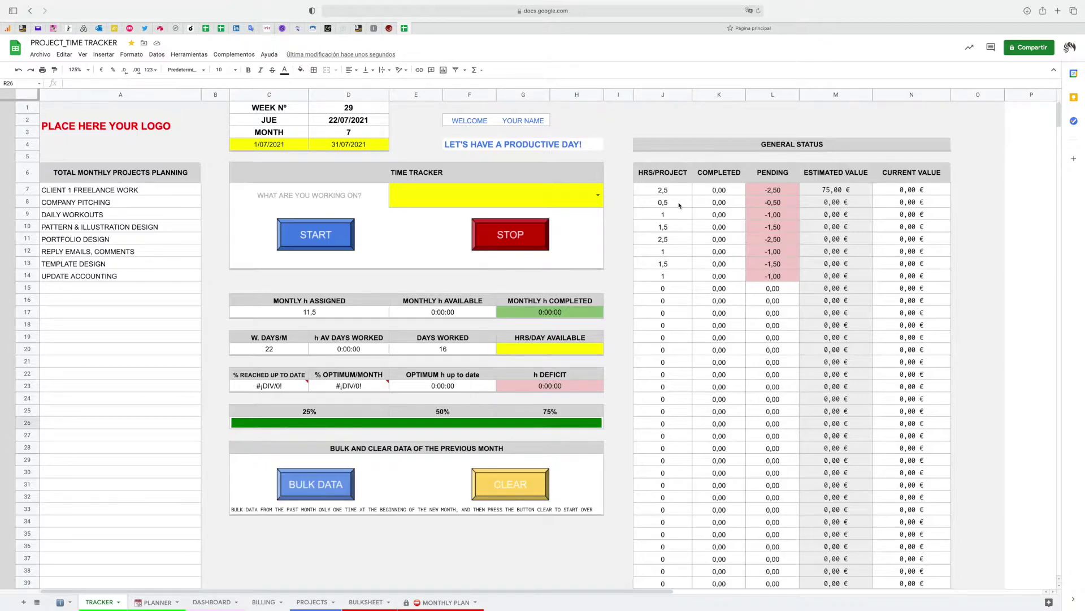
left_click_drag(282, 145, 346, 146)
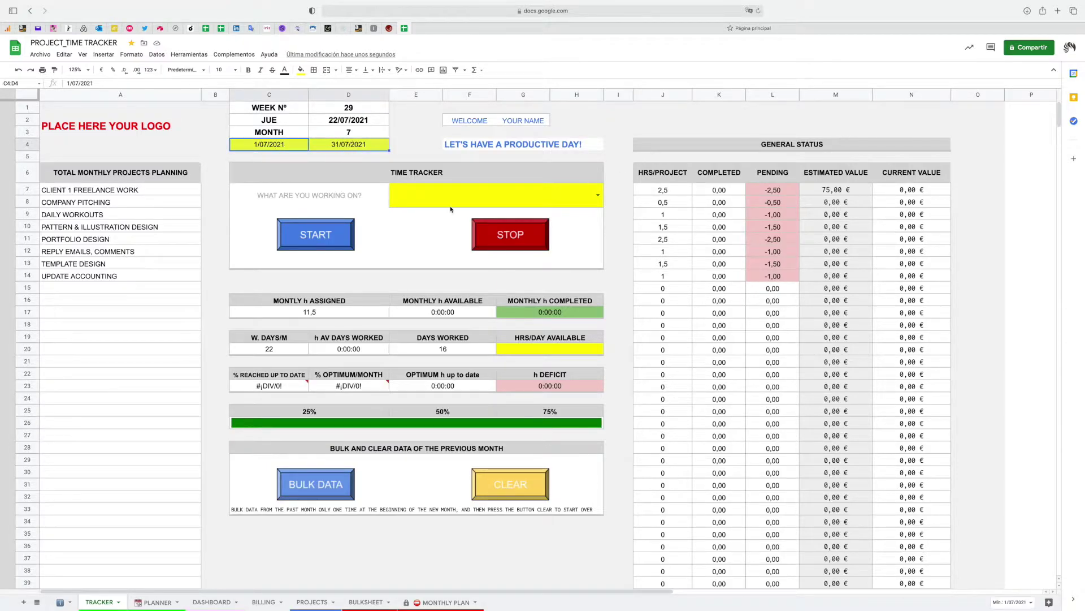
left_click(451, 202)
left_click(594, 350)
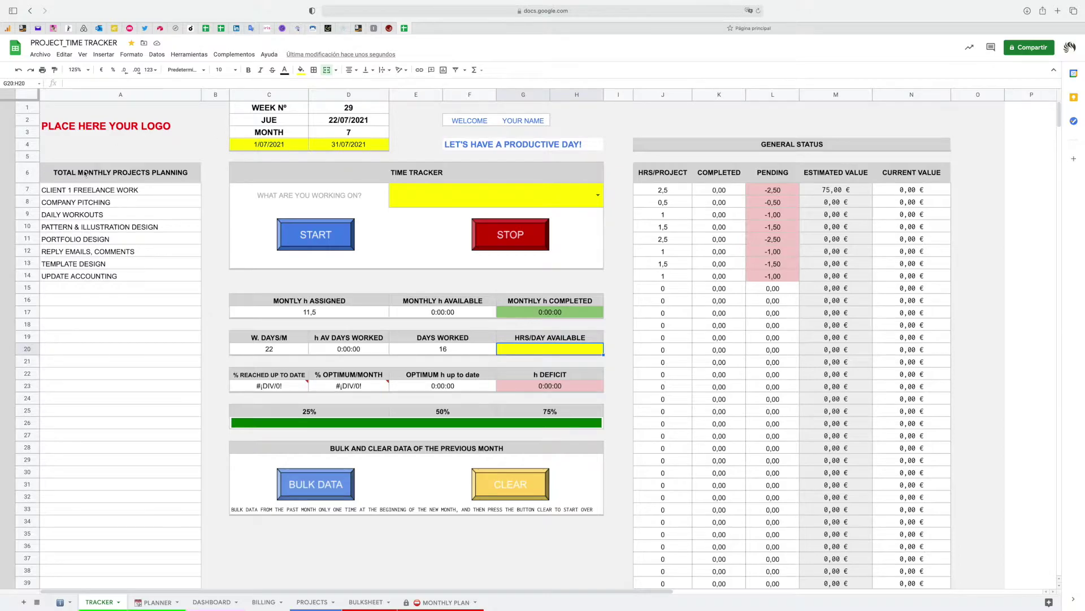
- Examine the TRACKER sheet's monthly project list, the month's start and end dates, and the W. DAYS/M working-day count
left_click_drag(85, 173, 91, 325)
left_click_drag(214, 279, 608, 603)
left_click(625, 219)
scroll(334, 159, "up", 1)
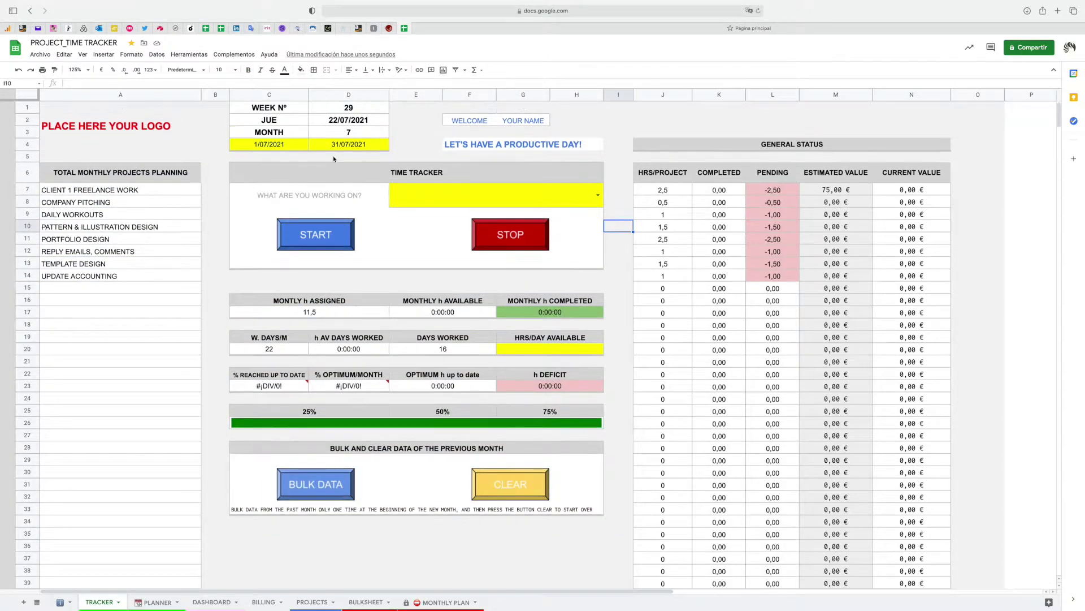
left_click(291, 148)
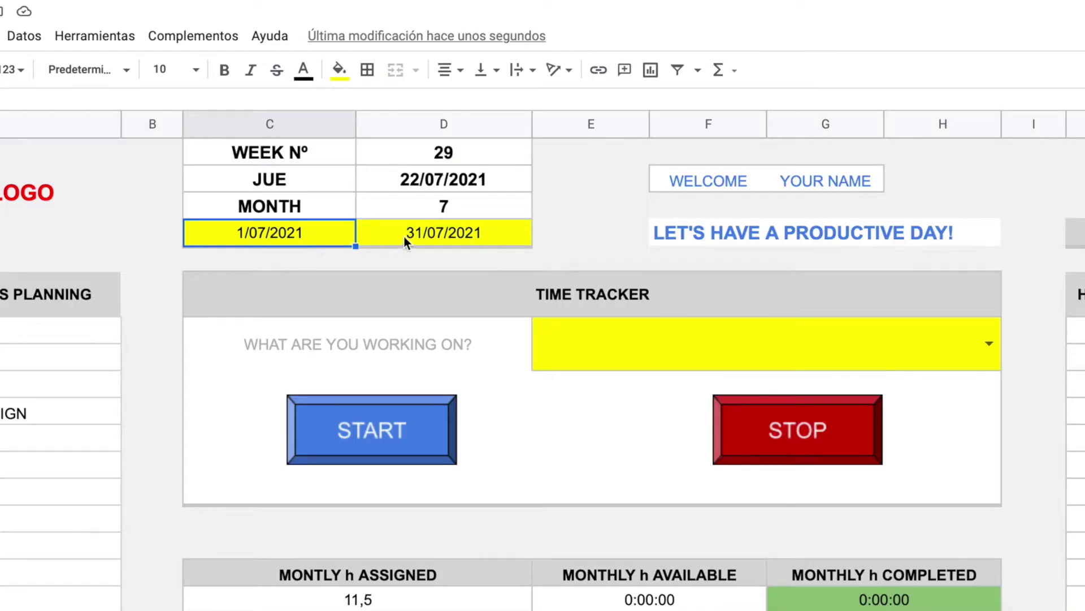
left_click(405, 236)
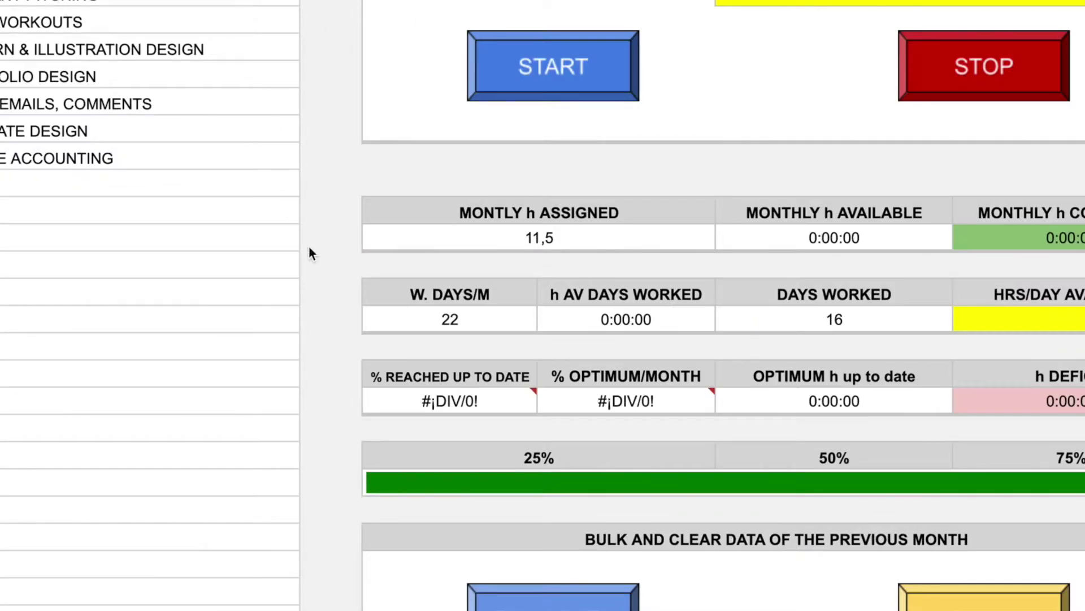
left_click(487, 322)
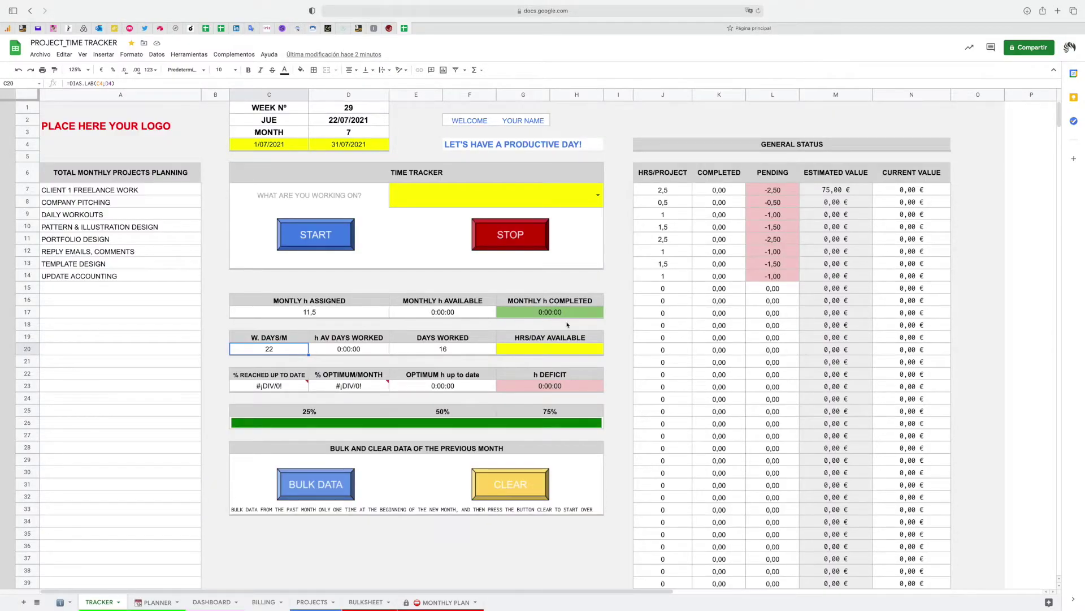
- Set HRS/DAY AVAILABLE to 7 and check the MONTHLY h AVAILABLE calculation
left_click(574, 351)
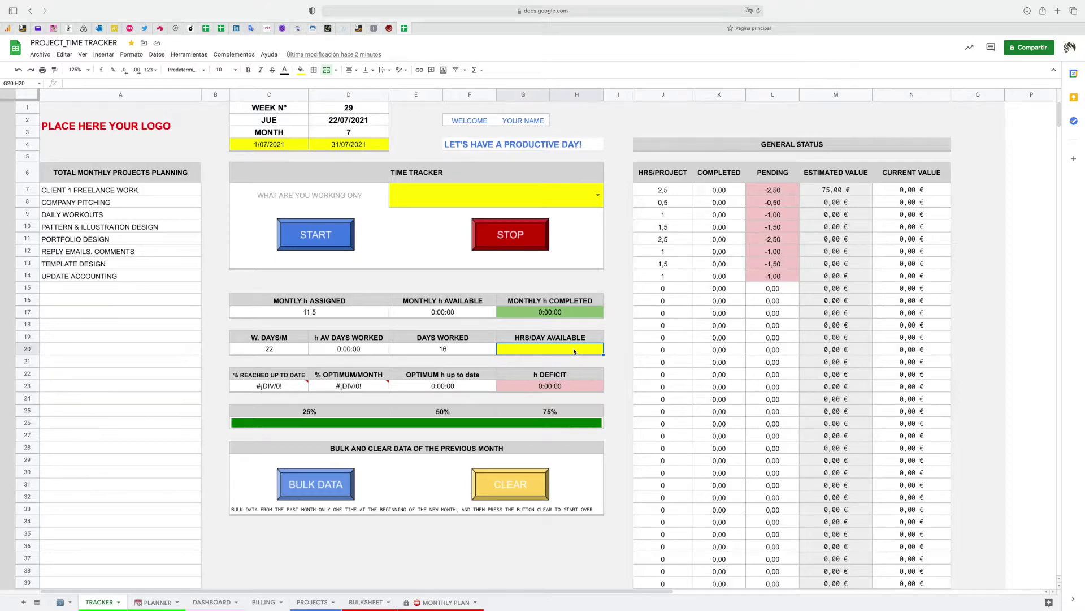
type("7")
key("Return")
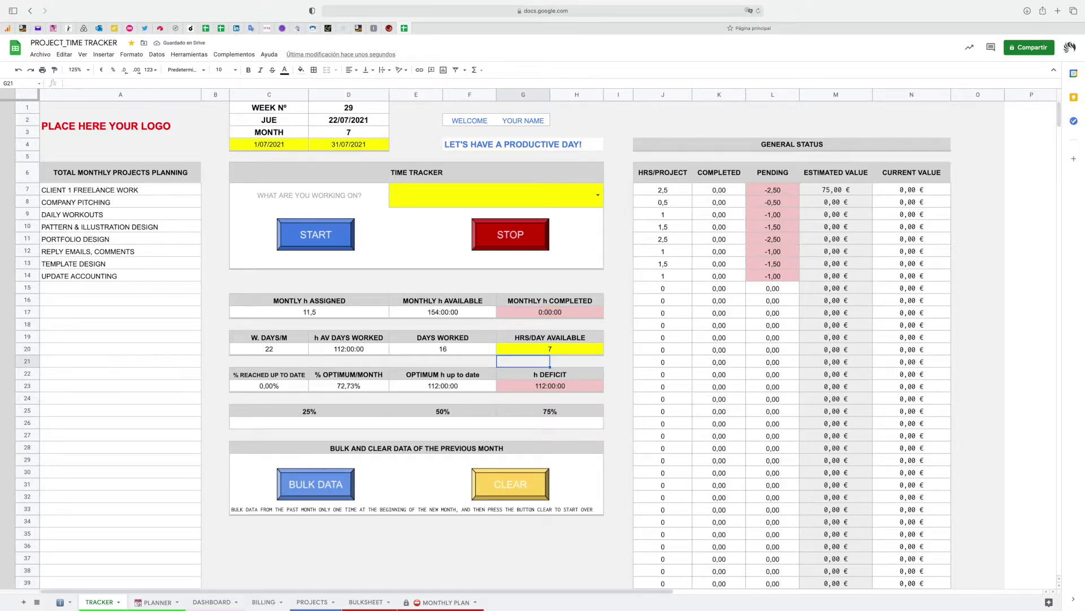
left_click(612, 350)
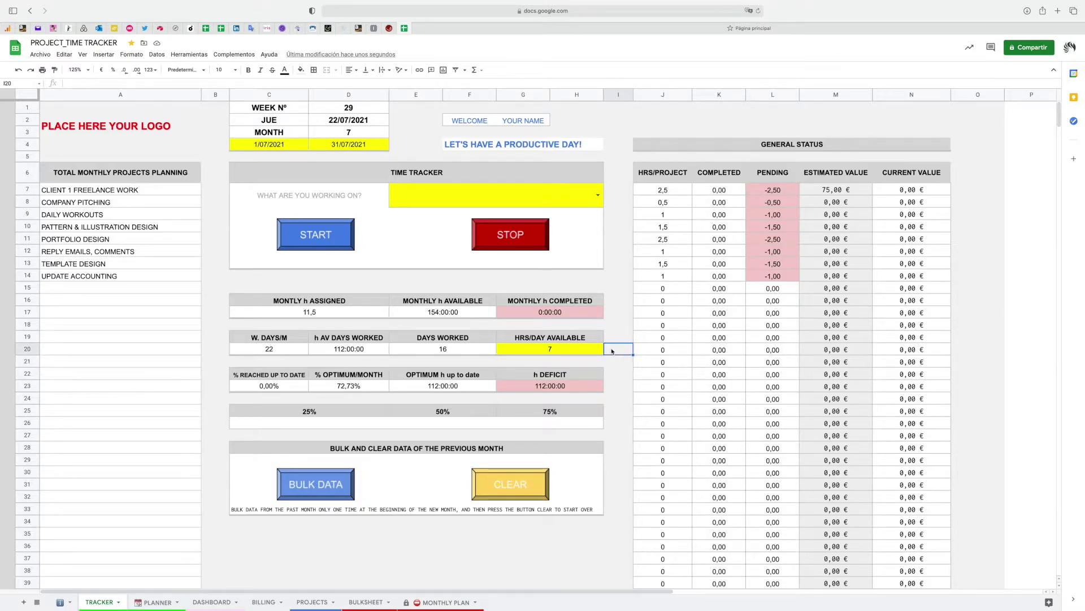
left_click(573, 350)
left_click(574, 322)
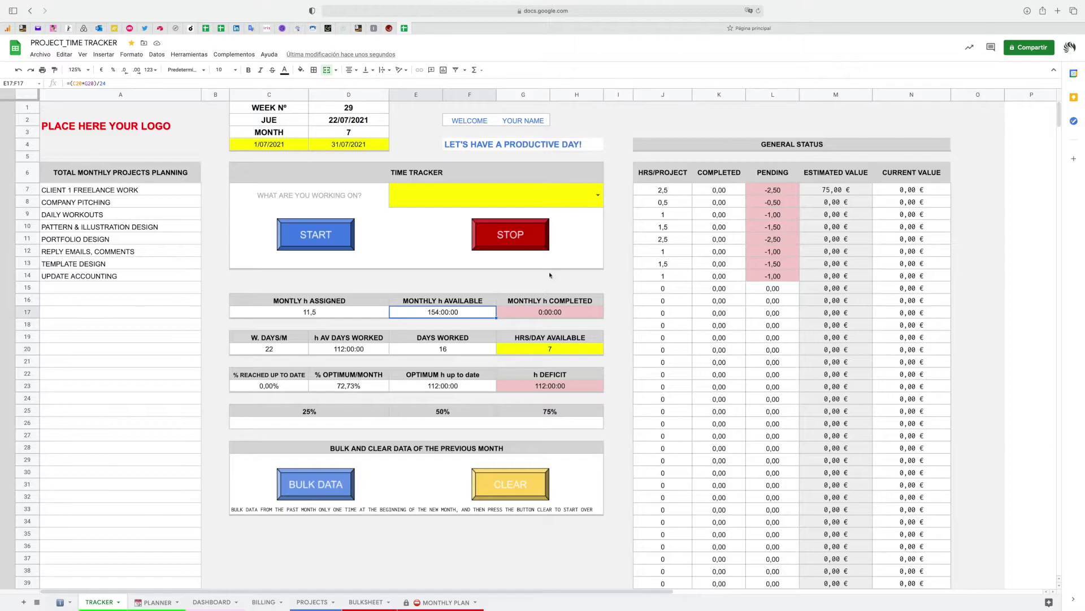
- Choose CLIENT 1 FREELANCE WORK as the task being worked on and start the time tracker
left_click(599, 197)
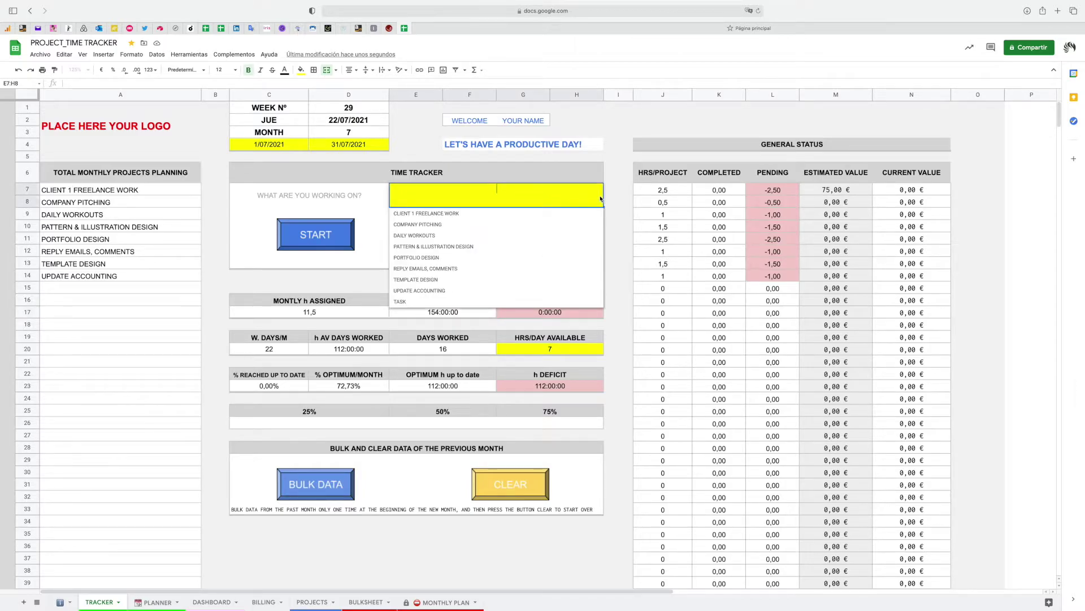
left_click(444, 213)
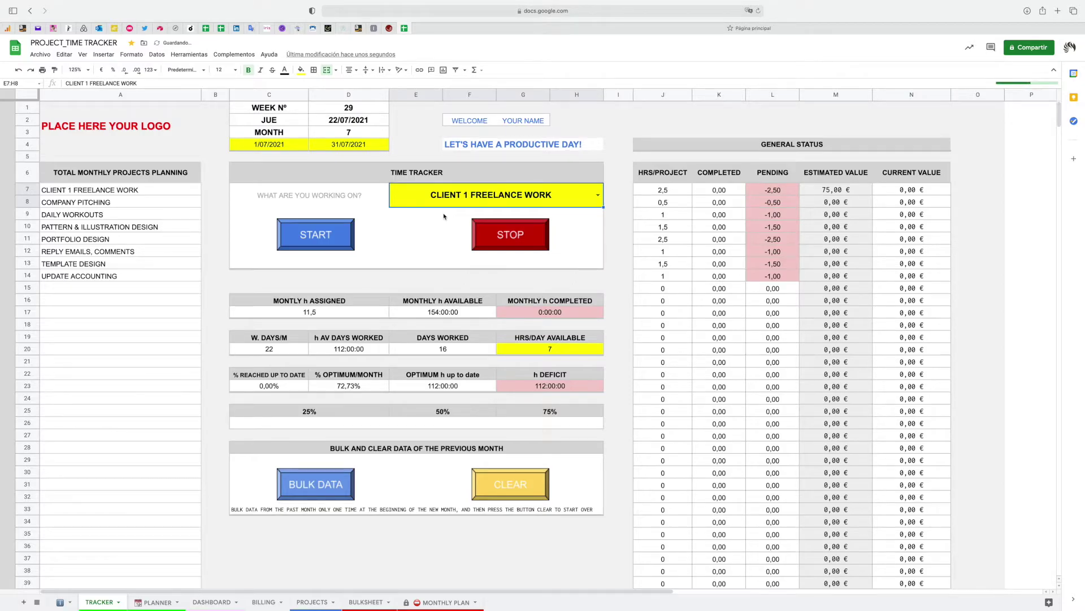
left_click(598, 195)
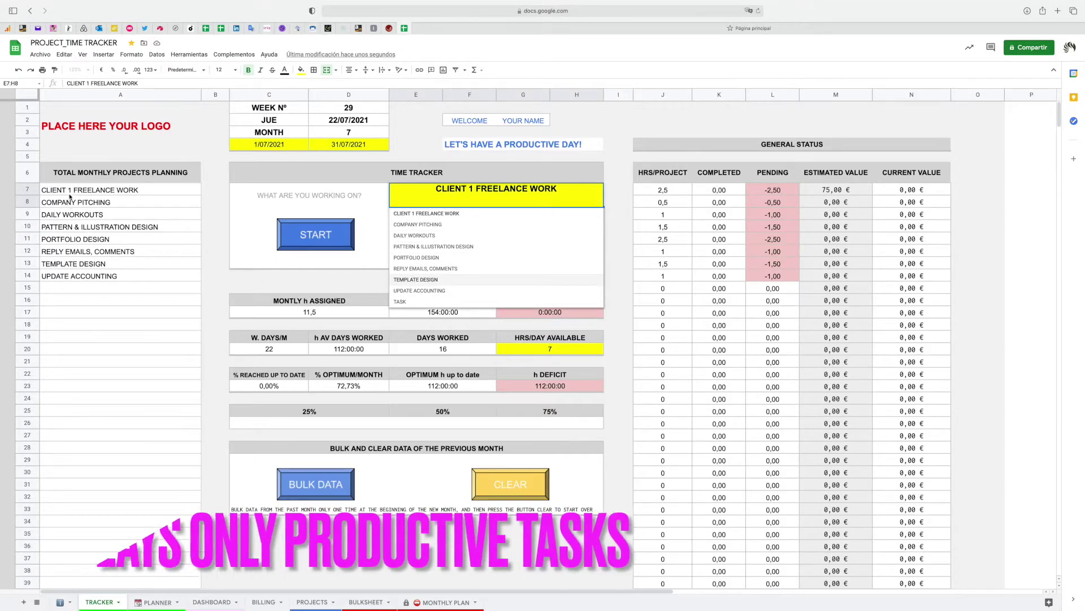
left_click(301, 263)
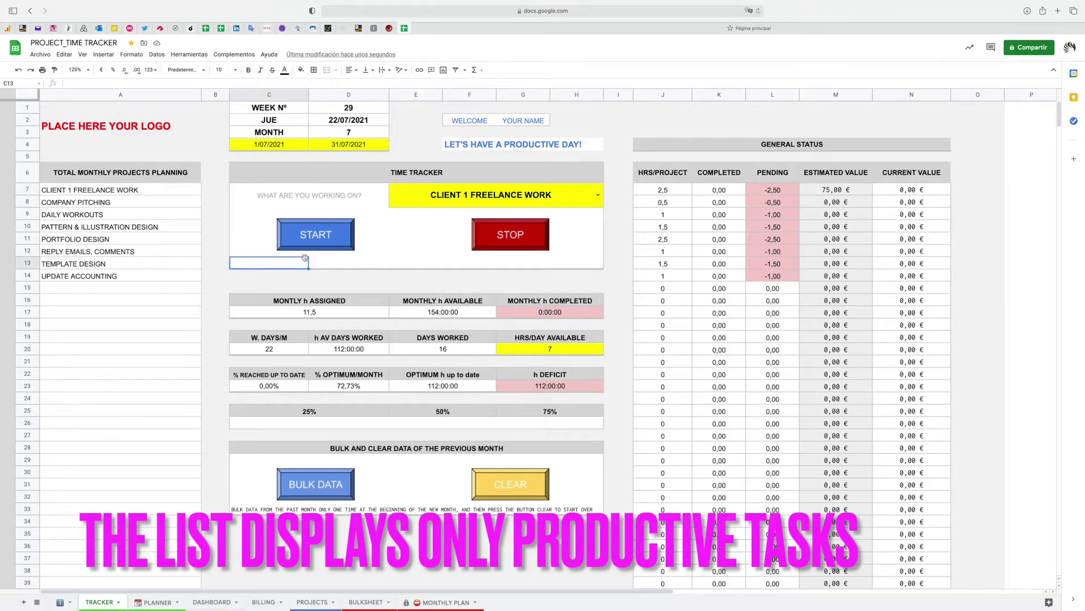
left_click(336, 237)
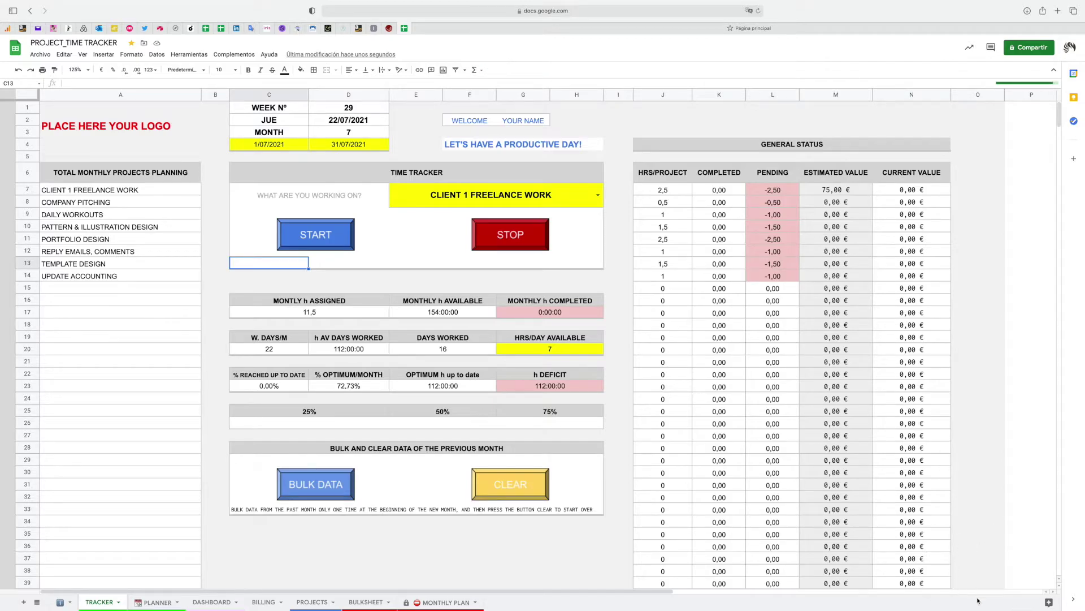
left_click(409, 249)
left_click(613, 264)
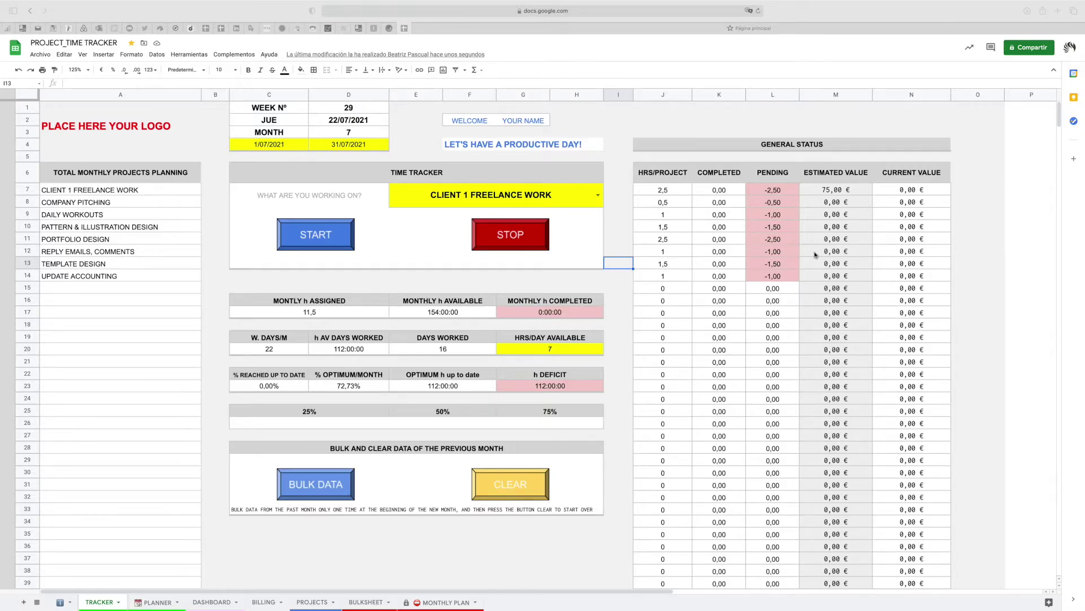
- Stop the time tracker and review the CLIENT 1 FREELANCE WORK row across to its completed, pending and current value figures
left_click(516, 240)
left_click(516, 240)
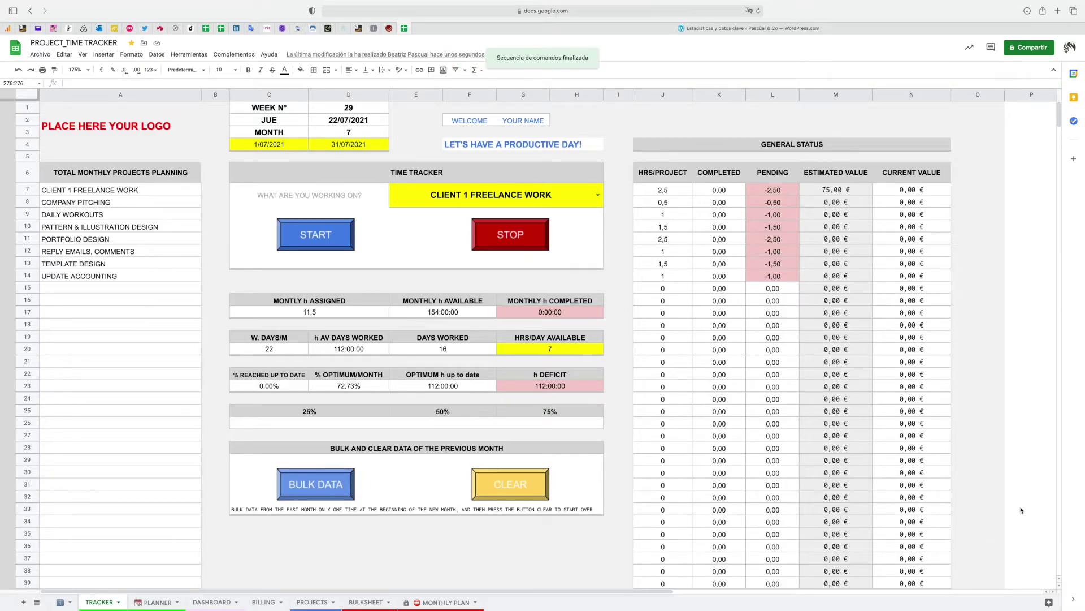
left_click(29, 190)
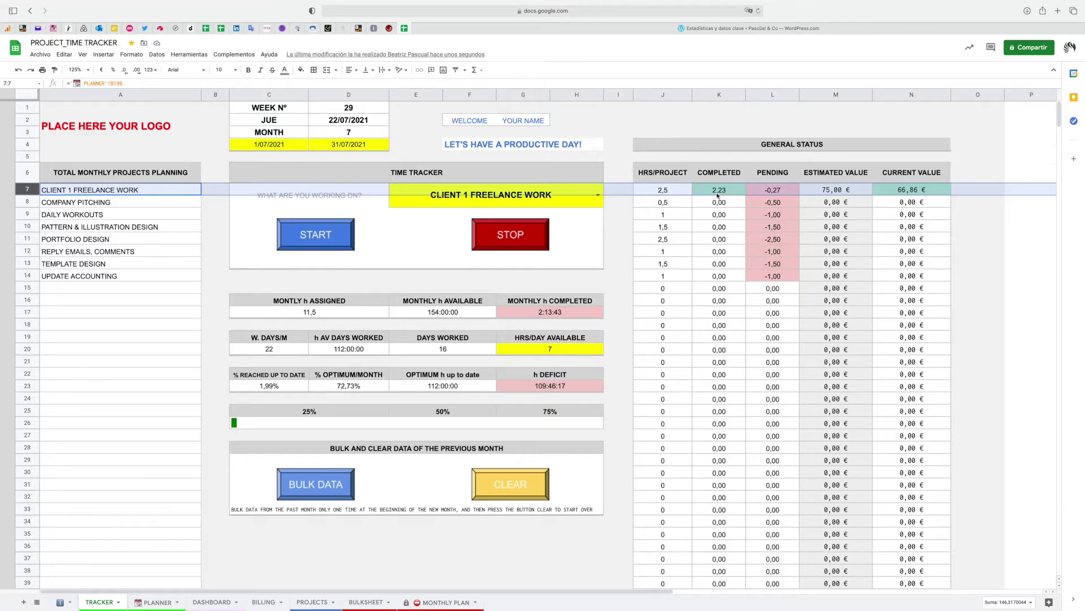
left_click(940, 195)
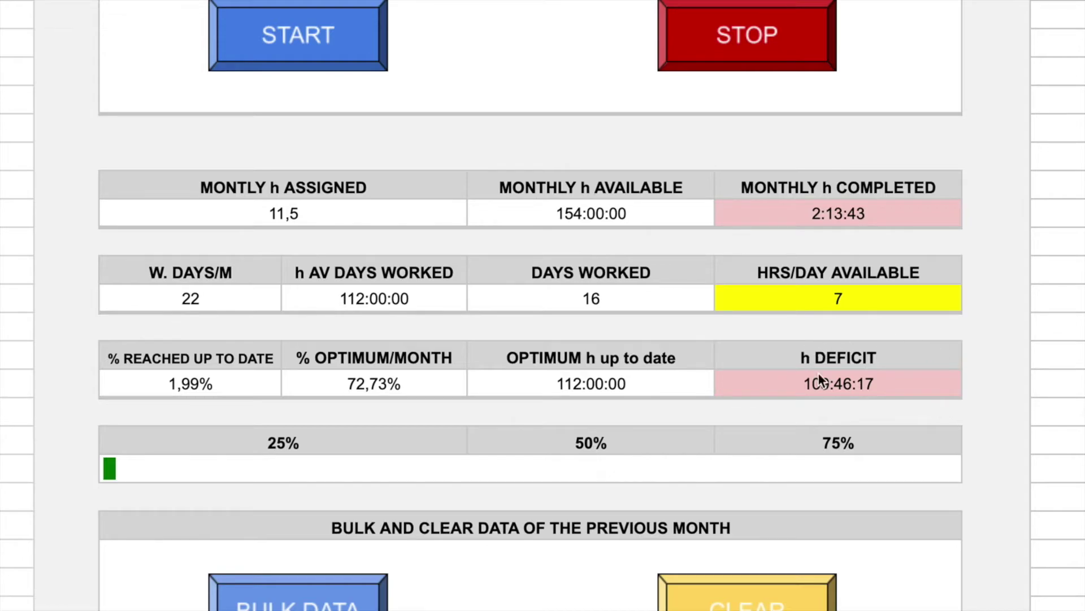
- Examine the h DEFICIT, h AV DAYS WORKED and MONTHLY h COMPLETED figures and the previous month's bulk and clear section
left_click(881, 385)
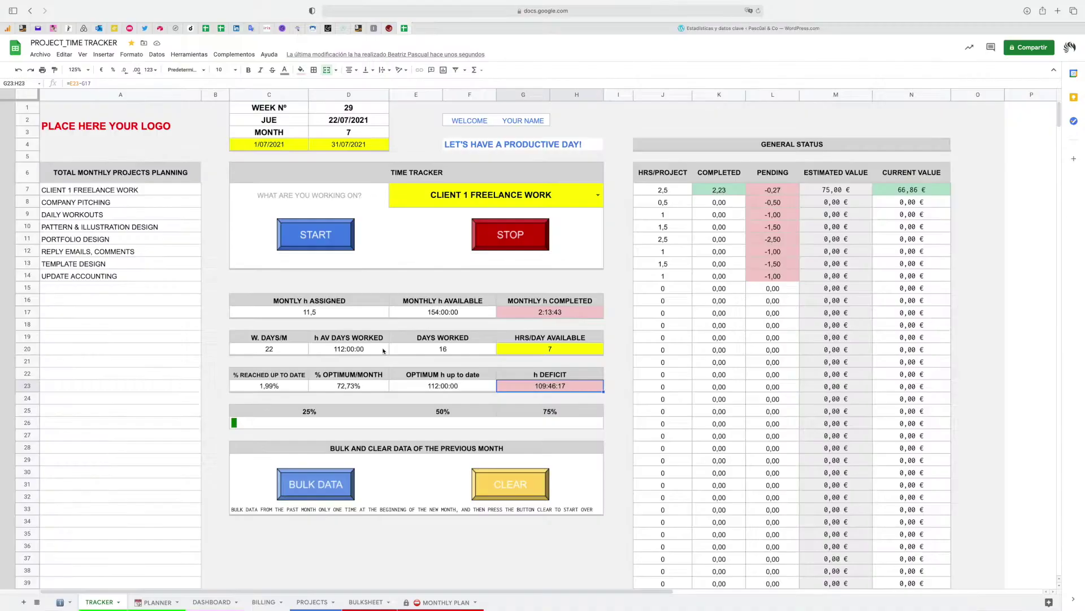
left_click(453, 301)
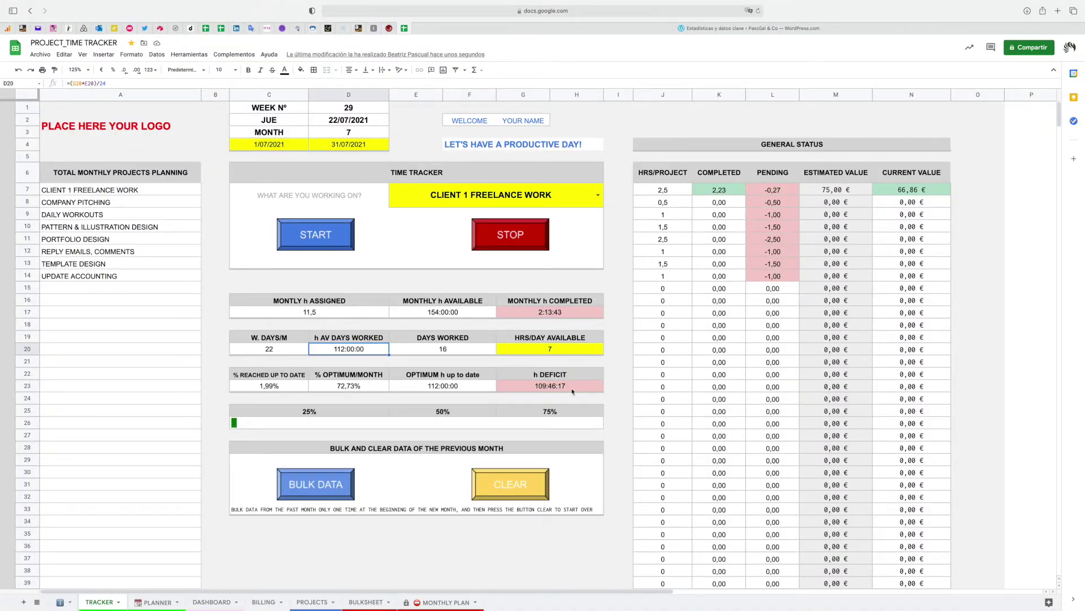
left_click(612, 310)
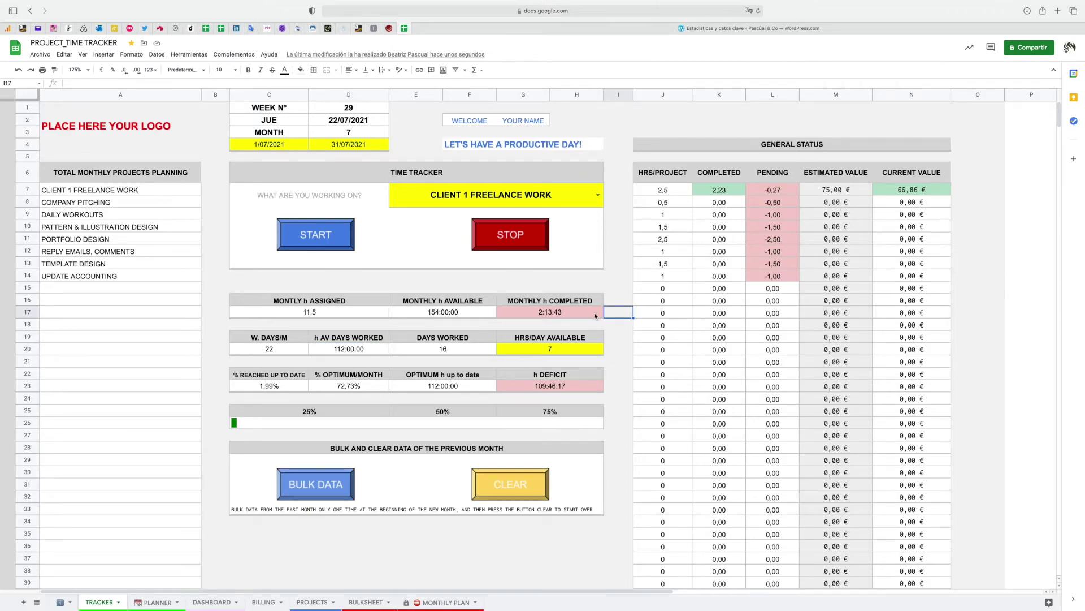
left_click(595, 316)
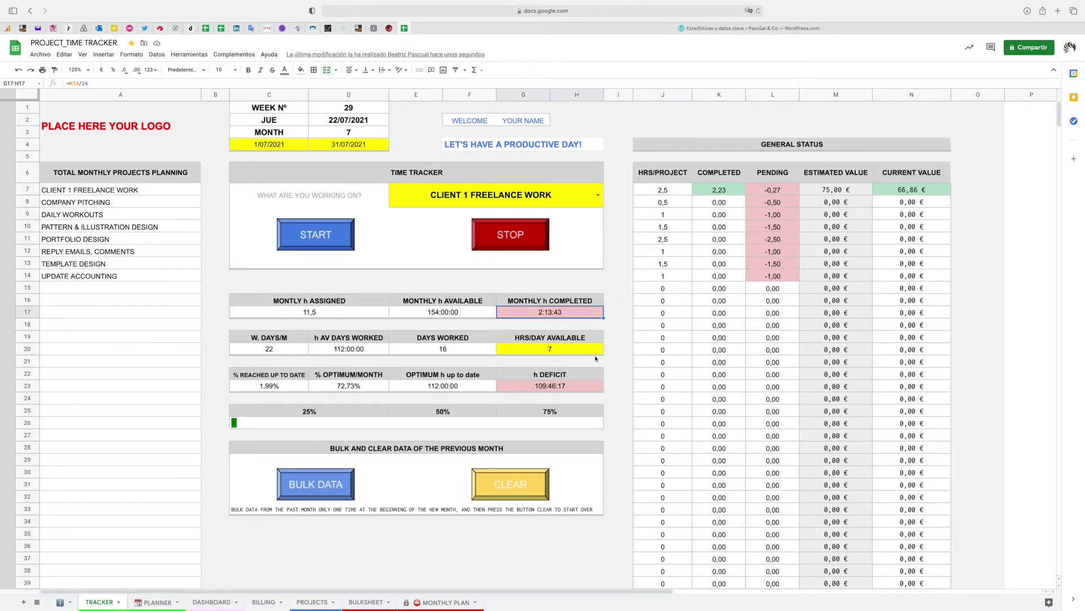
left_click(594, 387)
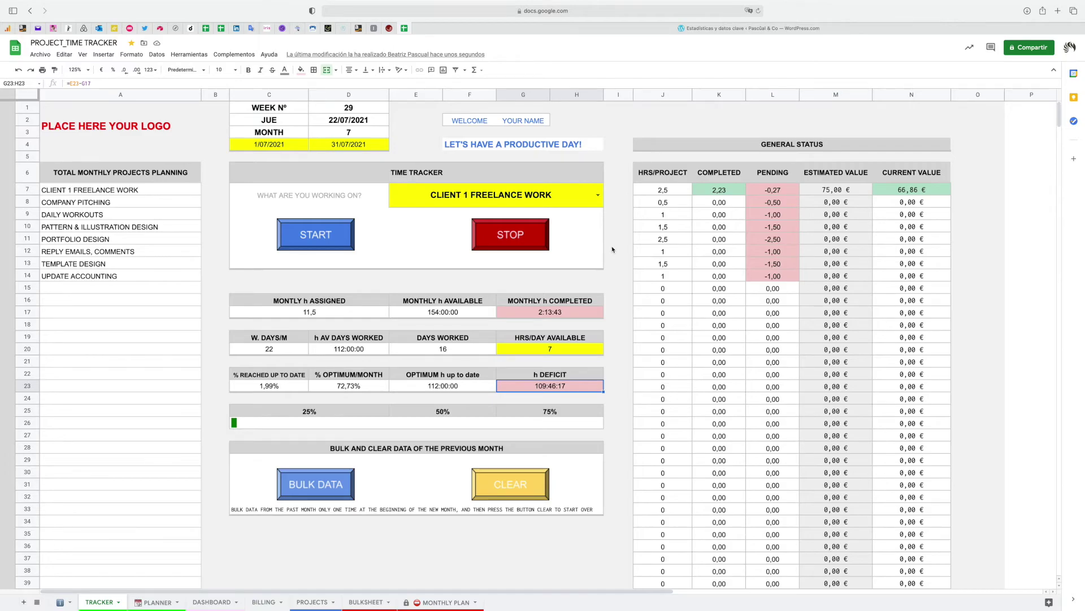
left_click(330, 491)
left_click(397, 548)
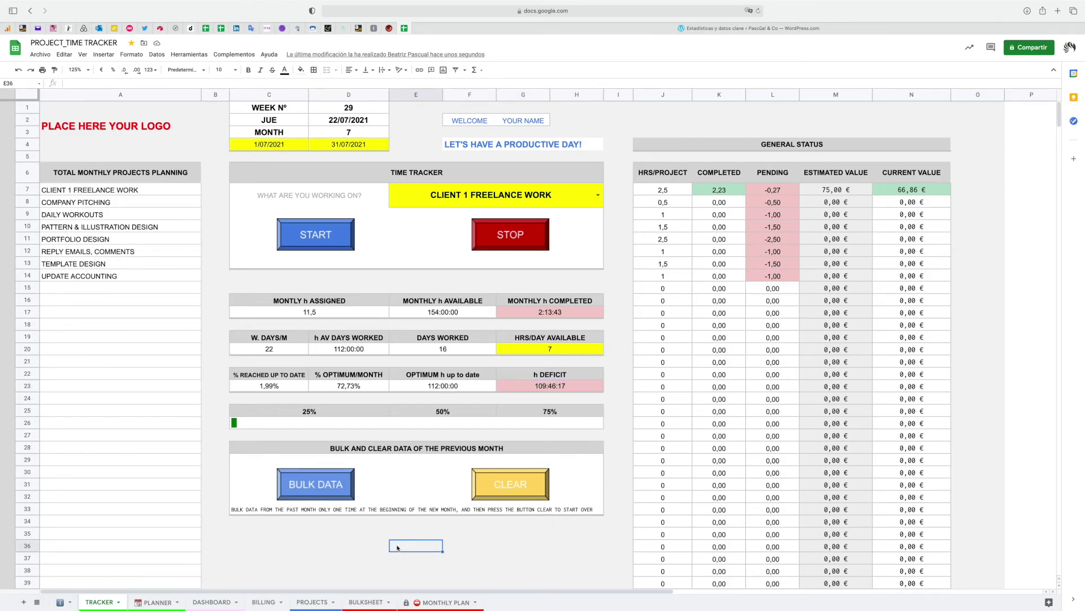
- View the DASHBOARD sheet's pivot table of task durations by month, and open the BILLING sheet
left_click(215, 603)
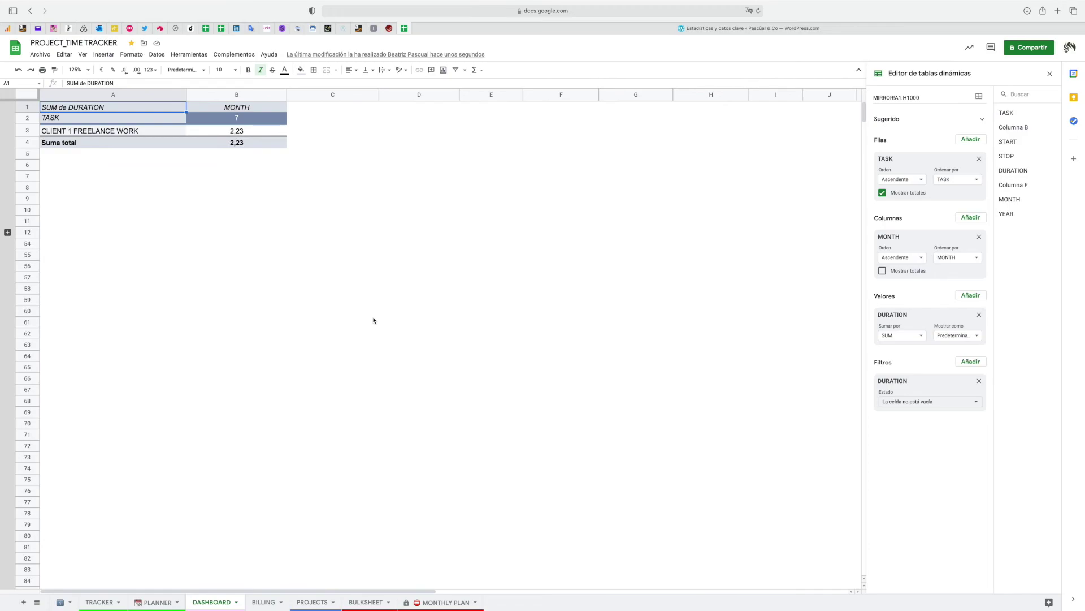
left_click(268, 603)
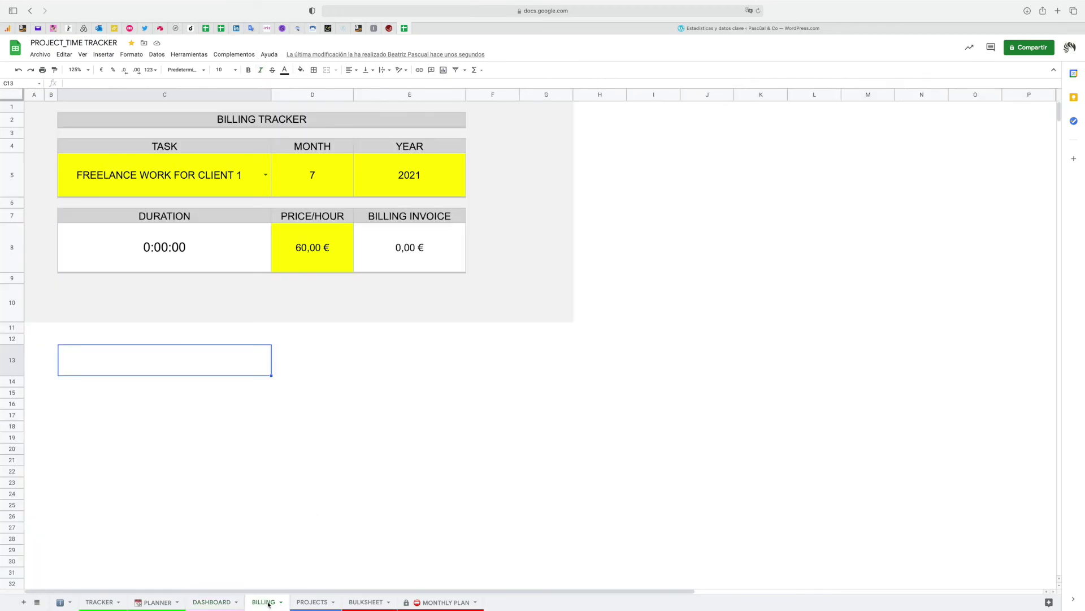
left_click(335, 362)
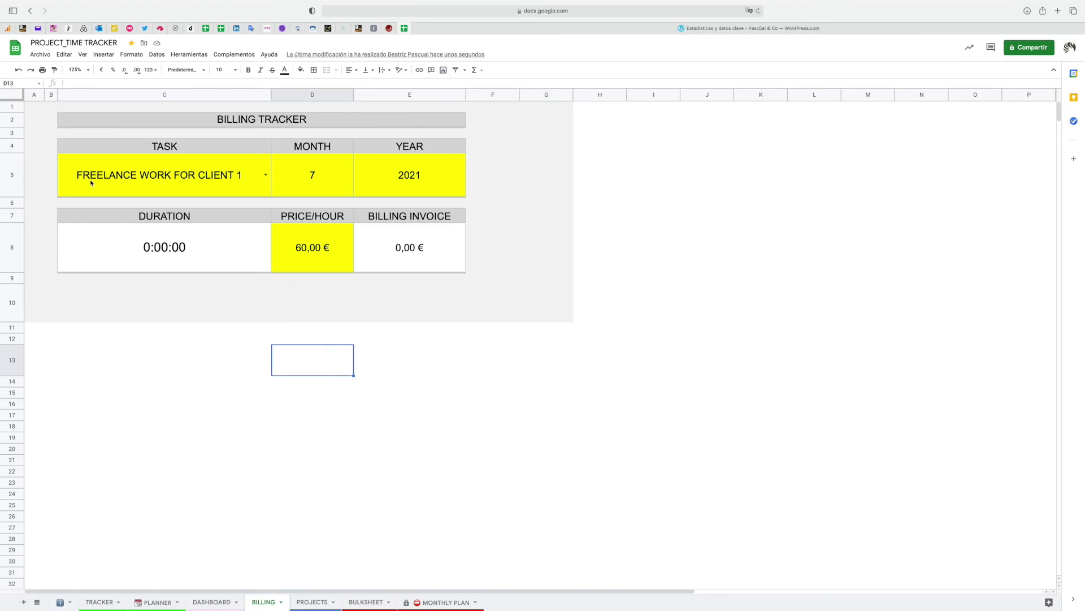
- Set the billing tracker's task to CLIENT 1 FREELANCE WORK and its PRICE/HOUR to 30 €
left_click(266, 177)
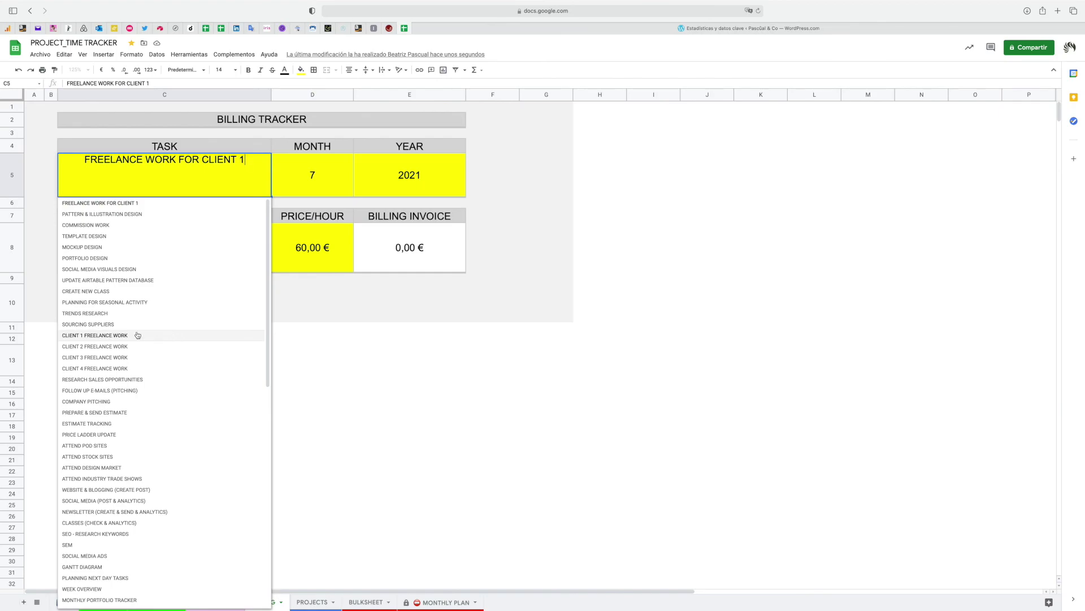
left_click(174, 336)
left_click(312, 247)
type("30")
key("Return")
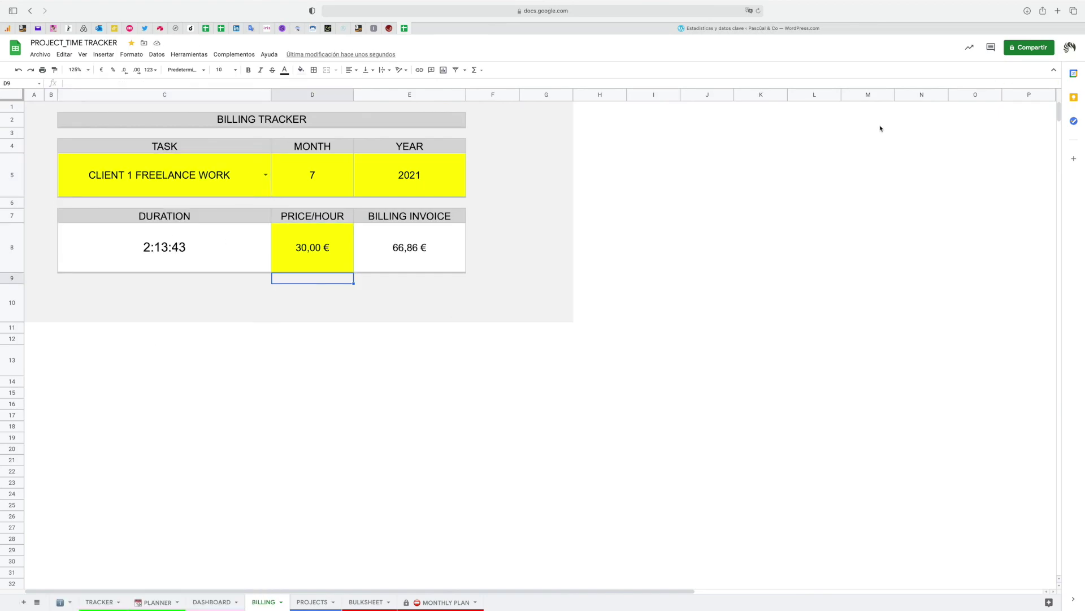
- Return to the TRACKER sheet to view the general status of the projects
left_click(99, 601)
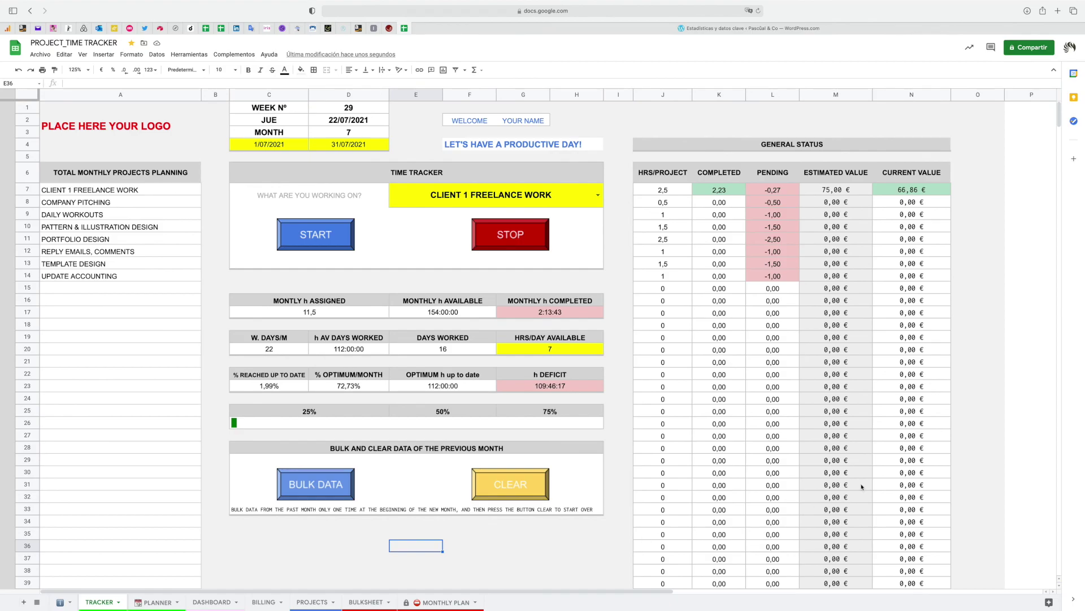
mouse_move(814, 9)
left_click(880, 6)
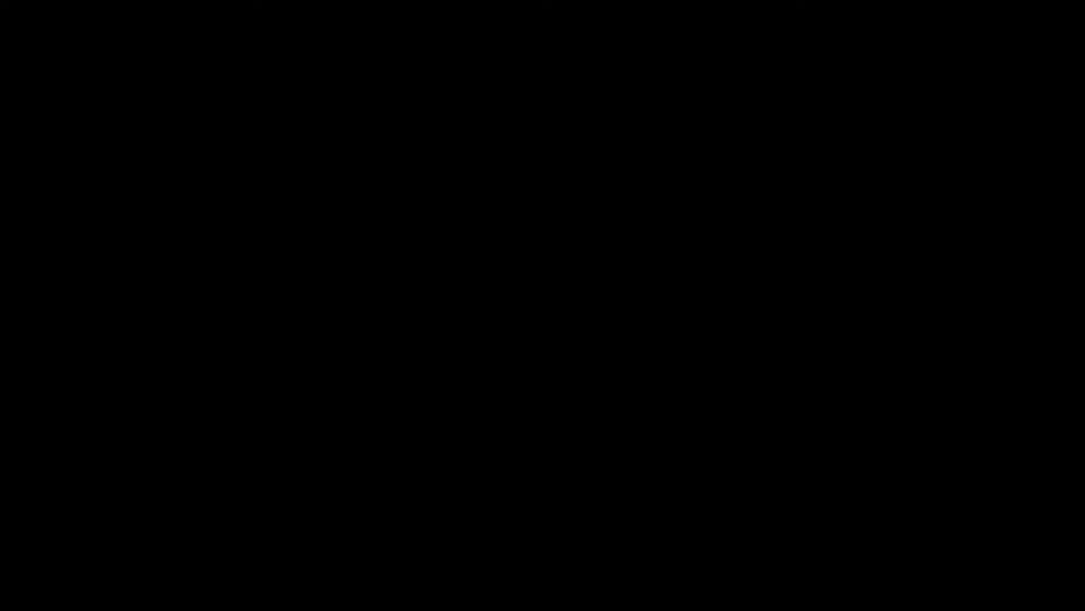